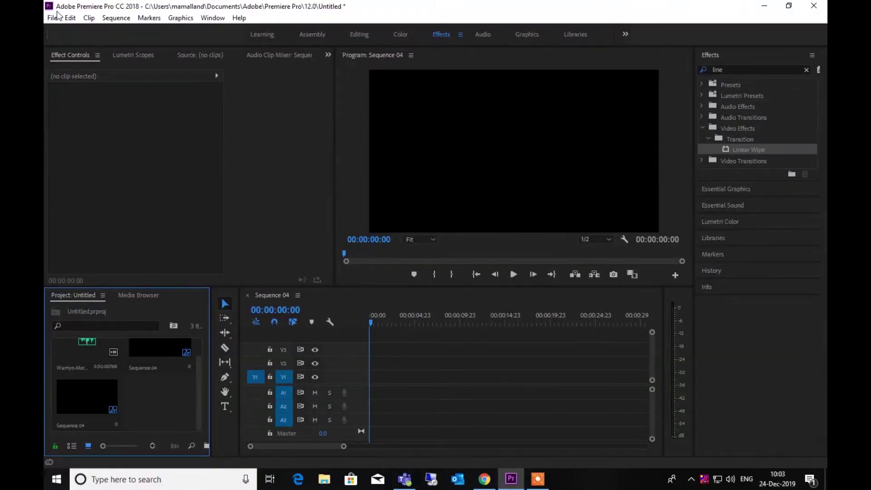
Create a new legacy title, Title 12, with the default settings.
{"action": "left_click", "coordinate": [53, 18]}
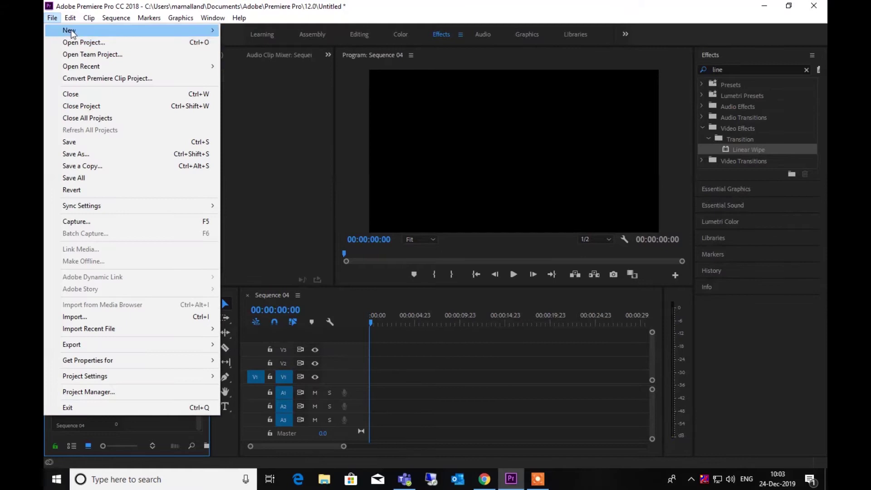
{"action": "mouse_move", "coordinate": [70, 34]}
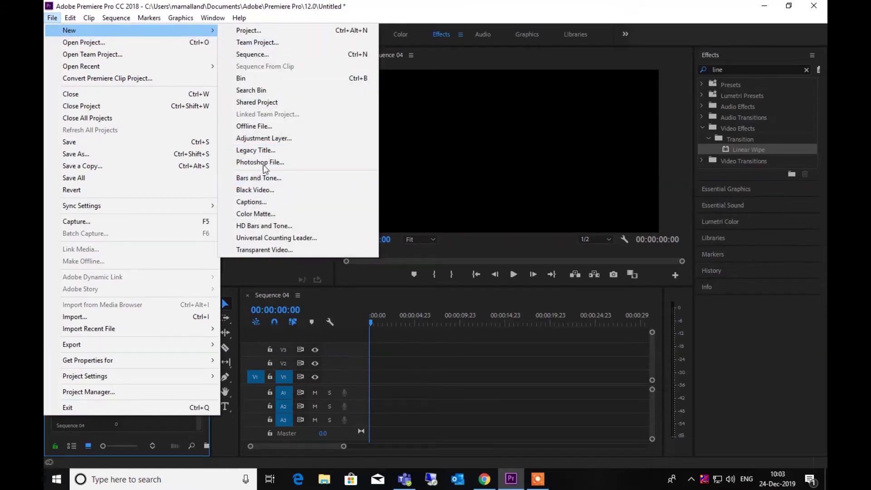
{"action": "left_click", "coordinate": [258, 151]}
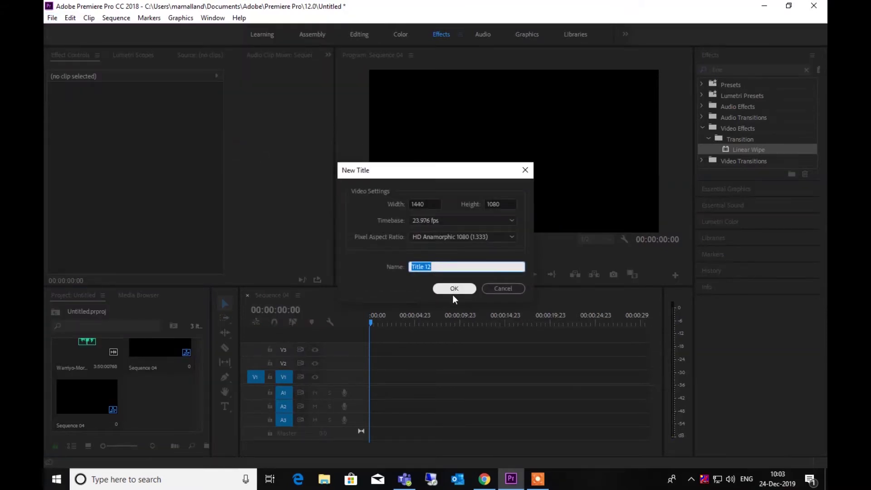
{"action": "left_click", "coordinate": [452, 295]}
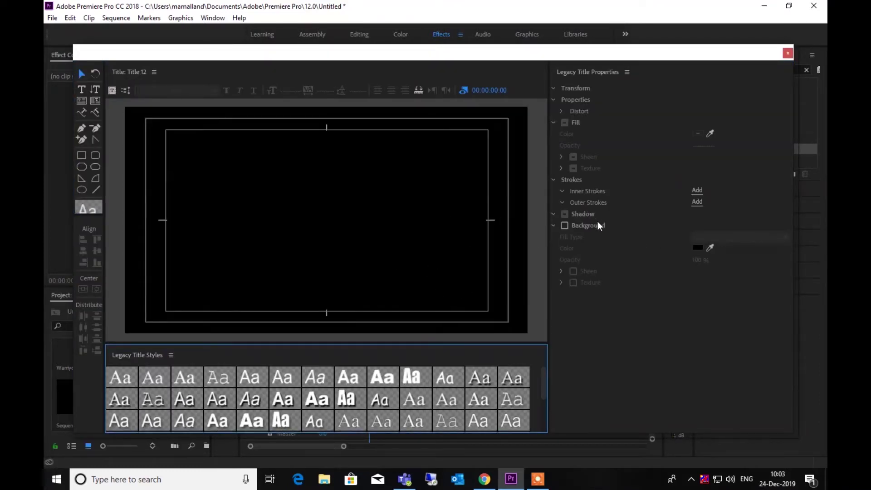
Turn on a solid white background for Title 12.
{"action": "left_click", "coordinate": [565, 225]}
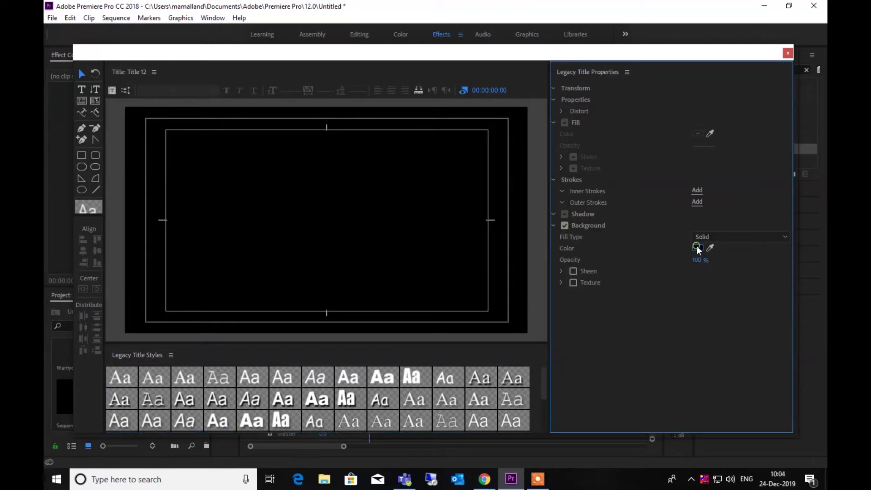
{"action": "left_click", "coordinate": [697, 248]}
{"action": "left_click_drag", "start_coordinate": [325, 311], "coordinate": [315, 325]}
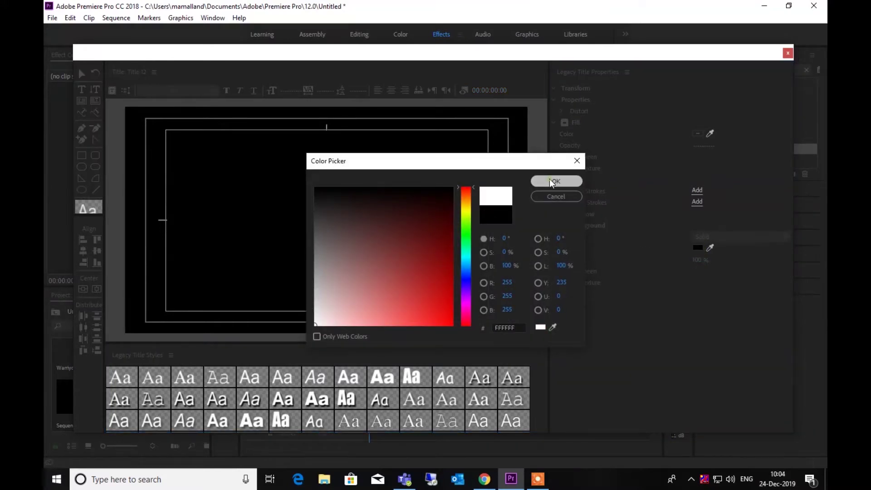
{"action": "left_click", "coordinate": [556, 181]}
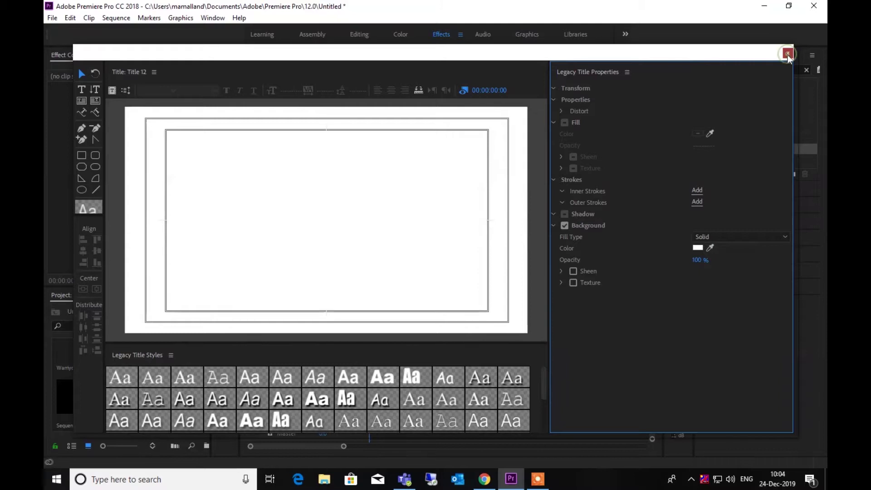
Close the titler and place Title 12 at the start of track V1.
{"action": "left_click", "coordinate": [787, 54]}
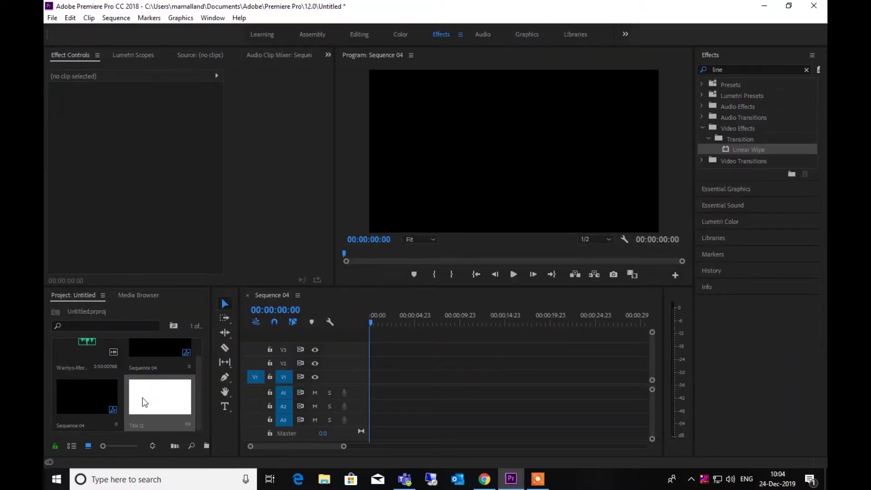
{"action": "left_click_drag", "start_coordinate": [144, 402], "coordinate": [374, 376]}
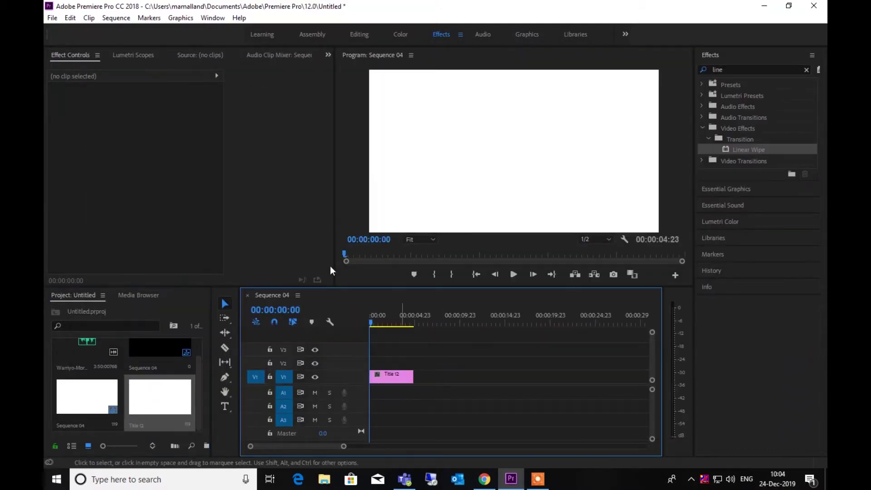
{"action": "left_click", "coordinate": [46, 19]}
Create another legacy title, Title 13, with the default settings.
{"action": "mouse_move", "coordinate": [54, 34]}
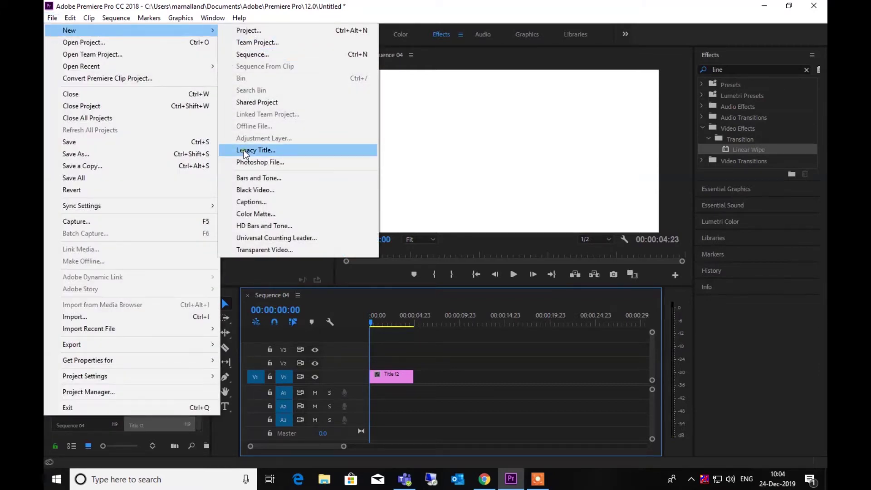
{"action": "left_click", "coordinate": [244, 150]}
{"action": "left_click", "coordinate": [462, 291]}
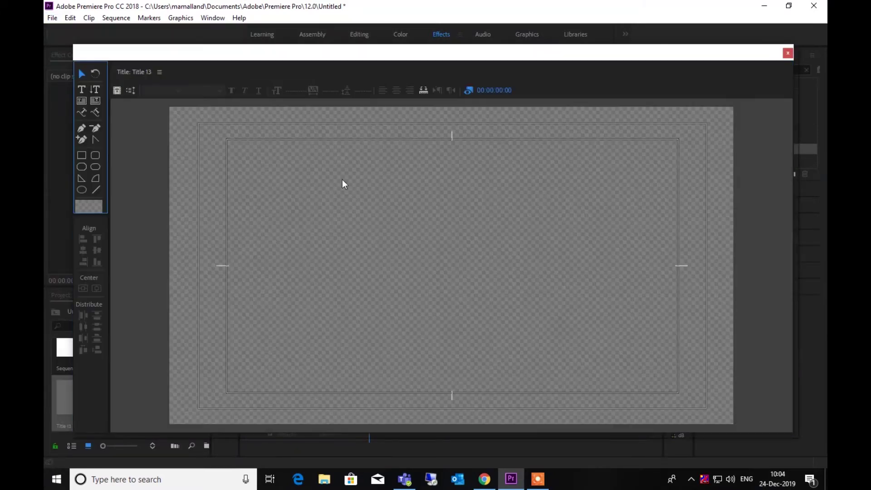
Type the number 3 on the canvas and fill it blue 008BD3.
{"action": "left_click", "coordinate": [83, 90]}
{"action": "left_click", "coordinate": [285, 223]}
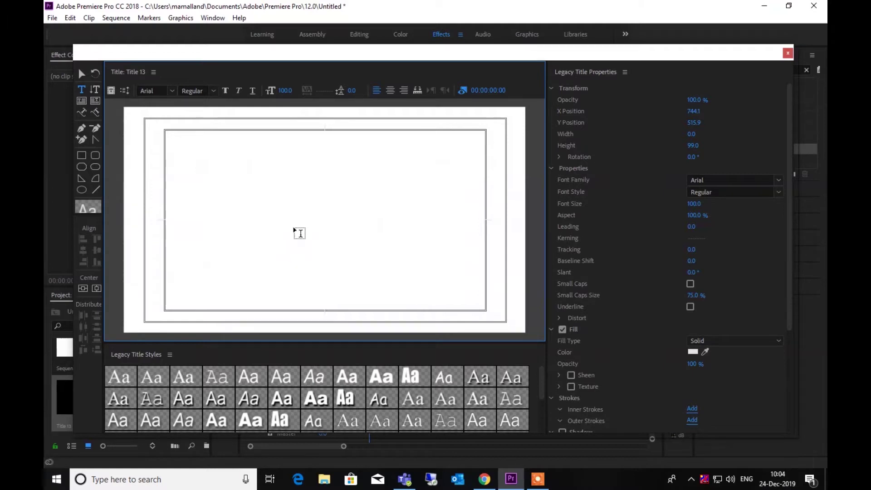
{"action": "type", "text": "3"}
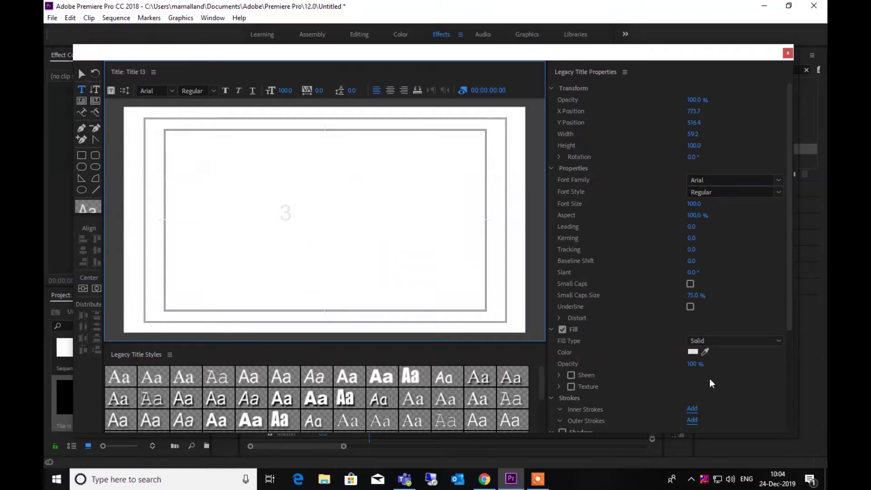
{"action": "left_click", "coordinate": [692, 352]}
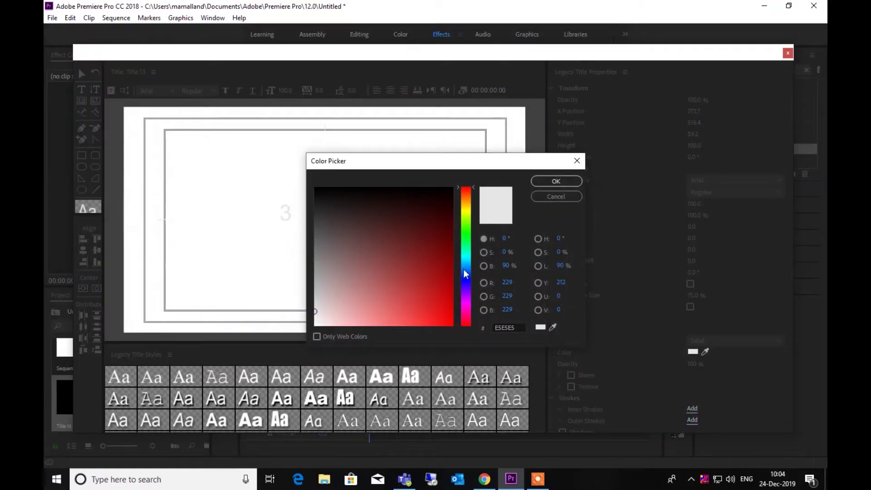
{"action": "left_click", "coordinate": [466, 265]}
{"action": "left_click_drag", "start_coordinate": [442, 280], "coordinate": [452, 302]}
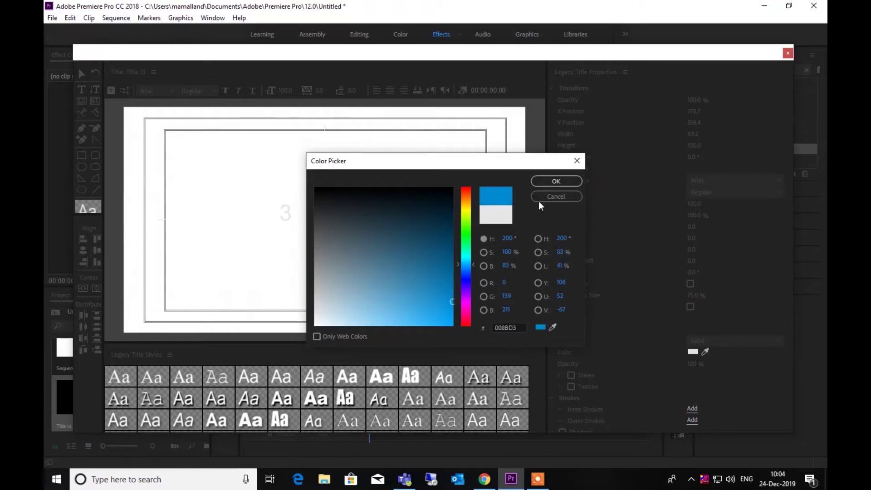
{"action": "left_click", "coordinate": [556, 181]}
{"action": "left_click", "coordinate": [80, 74]}
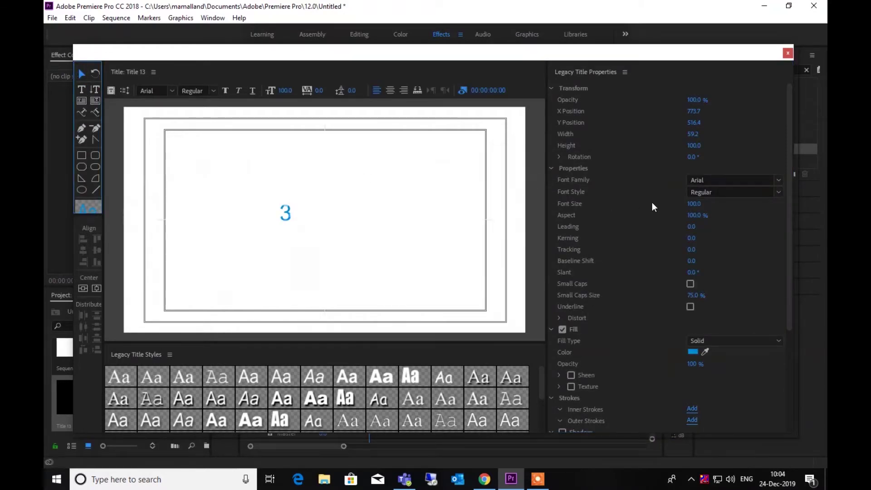
Switch the 3 to the Black font style and enlarge it to size 892.
{"action": "left_click_drag", "start_coordinate": [686, 204], "coordinate": [698, 204]}
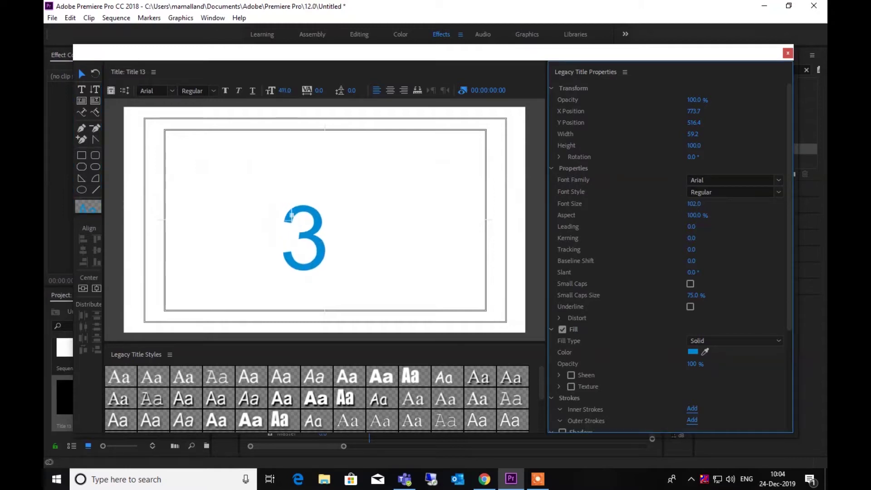
{"action": "left_click", "coordinate": [779, 192]}
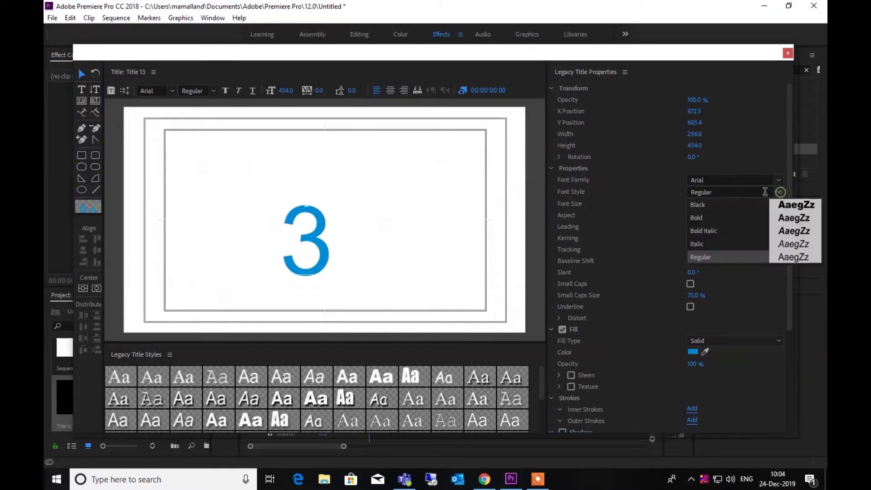
{"action": "left_click", "coordinate": [714, 208]}
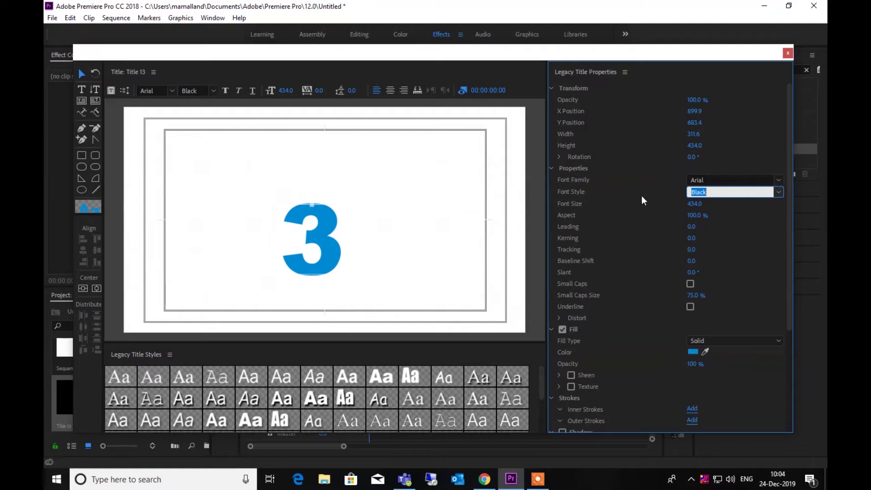
{"action": "left_click_drag", "start_coordinate": [690, 206], "coordinate": [699, 204]}
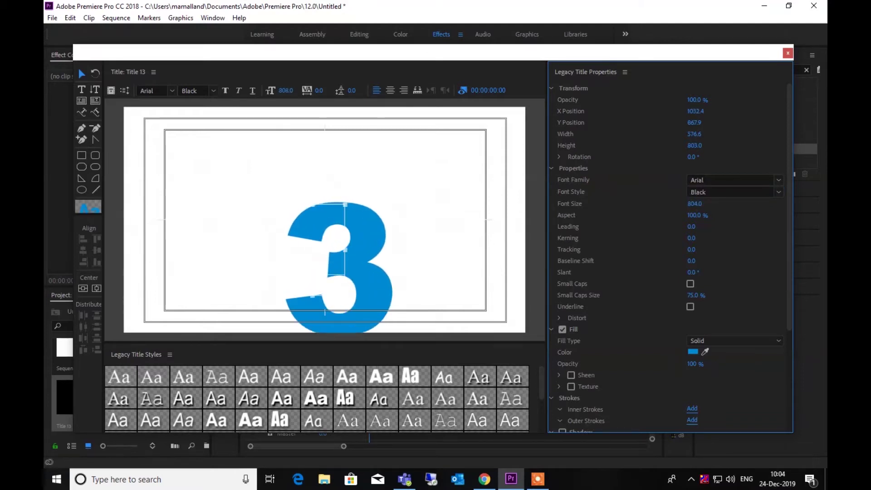
Centre the 3 in the frame, bump it to size 911 and fine-tune its position.
{"action": "left_click", "coordinate": [84, 289]}
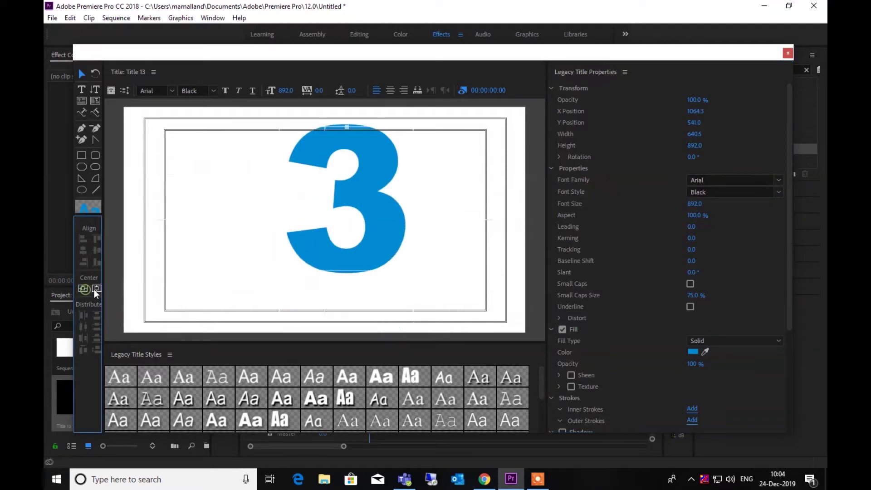
{"action": "left_click", "coordinate": [96, 289]}
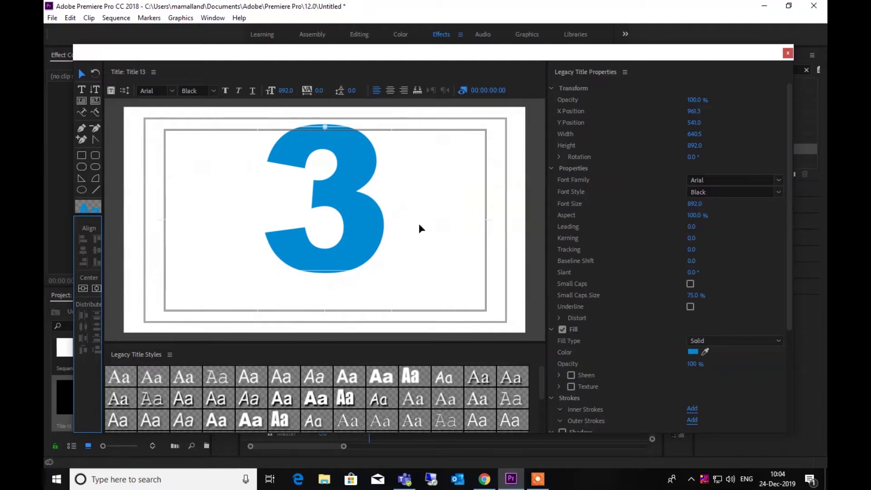
{"action": "left_click_drag", "start_coordinate": [329, 191], "coordinate": [327, 206]}
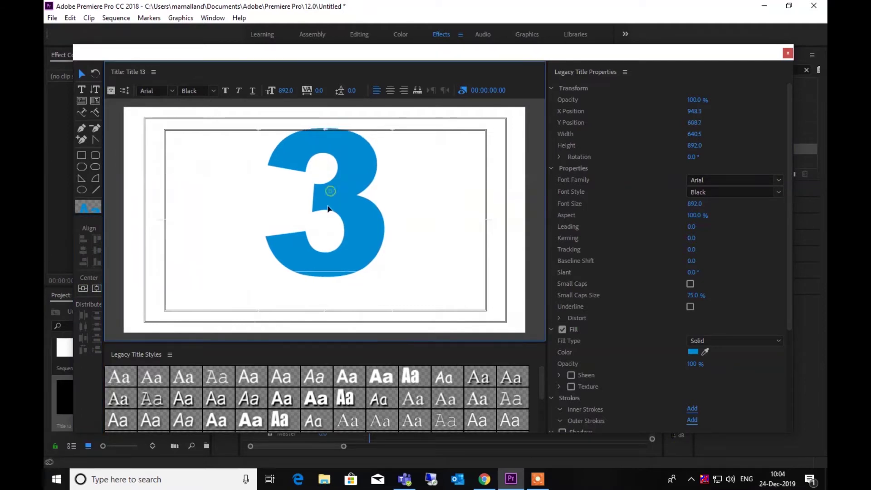
{"action": "left_click_drag", "start_coordinate": [329, 210], "coordinate": [324, 218]}
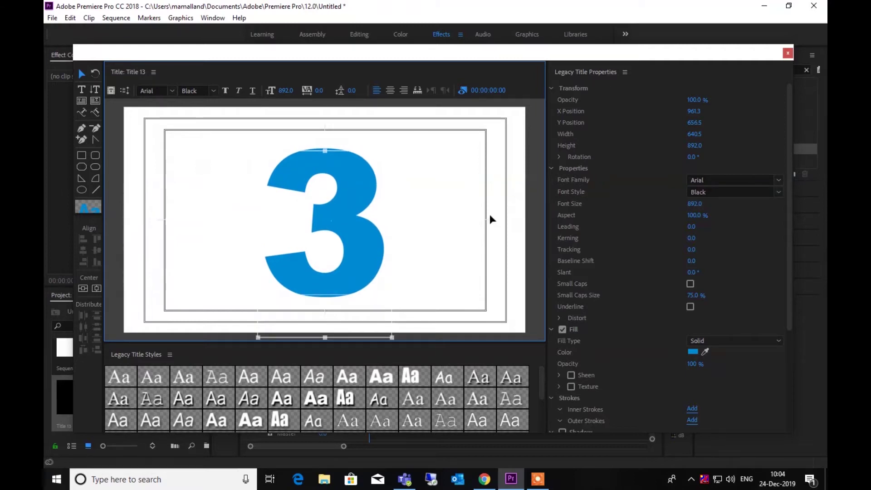
{"action": "left_click_drag", "start_coordinate": [706, 206], "coordinate": [714, 206]}
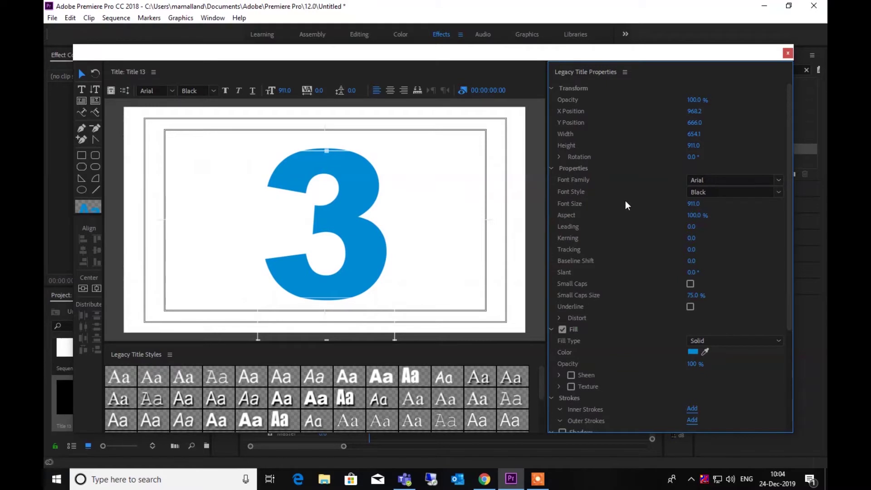
{"action": "left_click", "coordinate": [96, 288]}
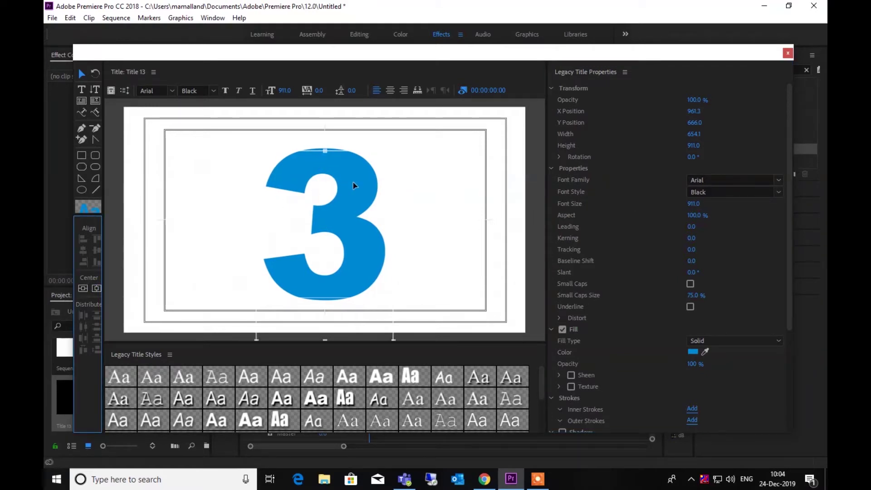
{"action": "left_click_drag", "start_coordinate": [335, 224], "coordinate": [337, 222]}
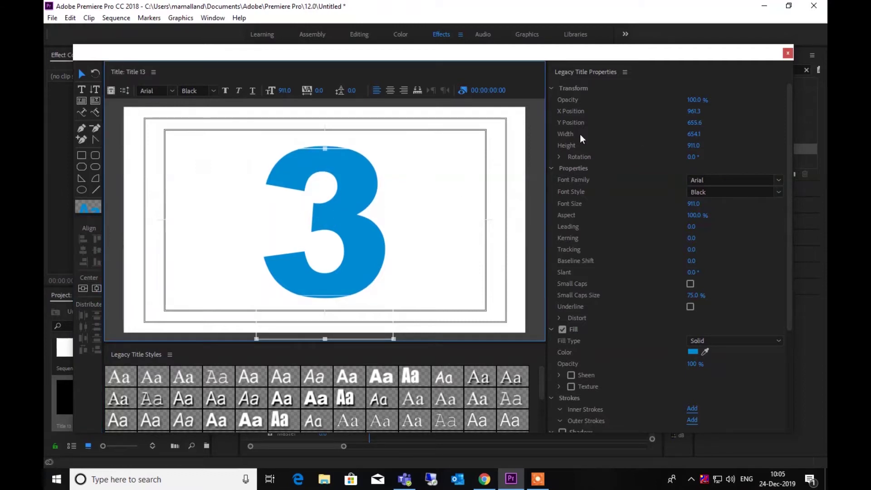
{"action": "left_click", "coordinate": [788, 53]}
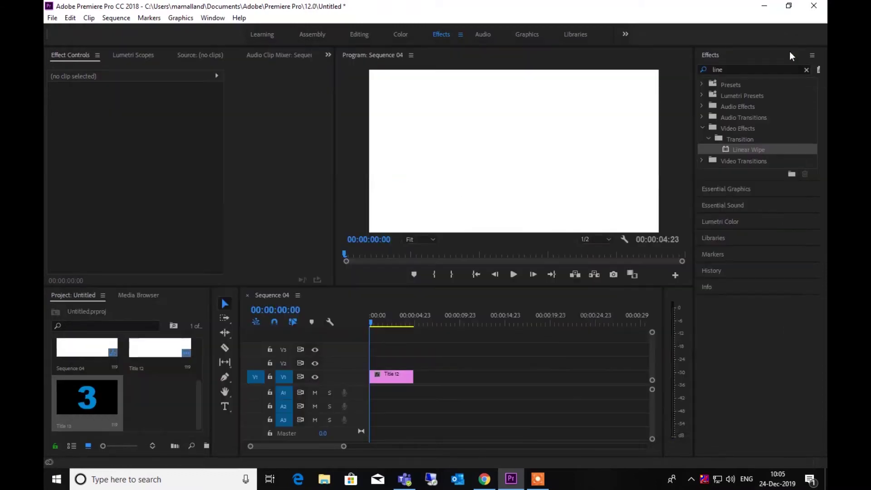
Place Title 13 on V2 above Title 12 at the sequence start and select it.
{"action": "left_click_drag", "start_coordinate": [85, 402], "coordinate": [385, 363]}
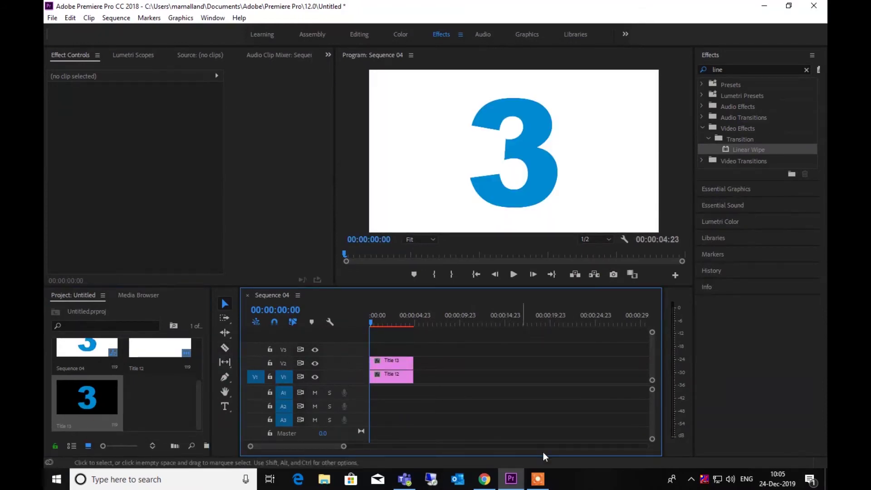
{"action": "left_click_drag", "start_coordinate": [344, 446], "coordinate": [313, 445]}
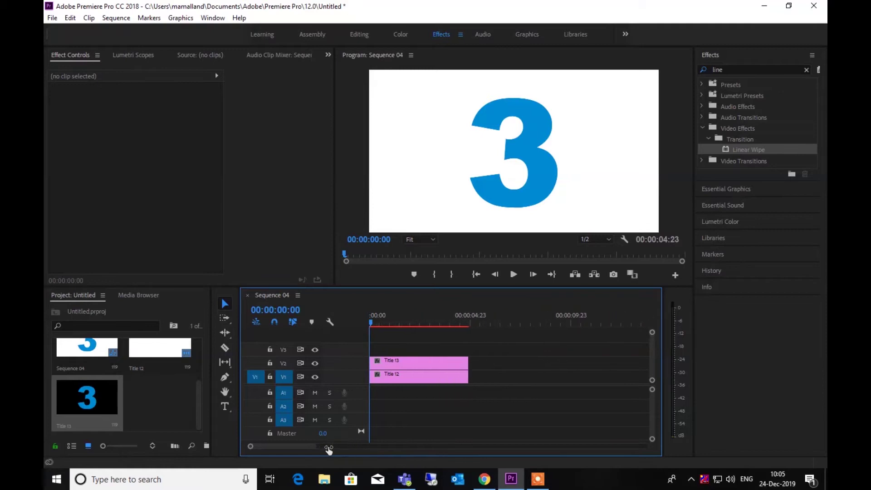
{"action": "left_click", "coordinate": [413, 364]}
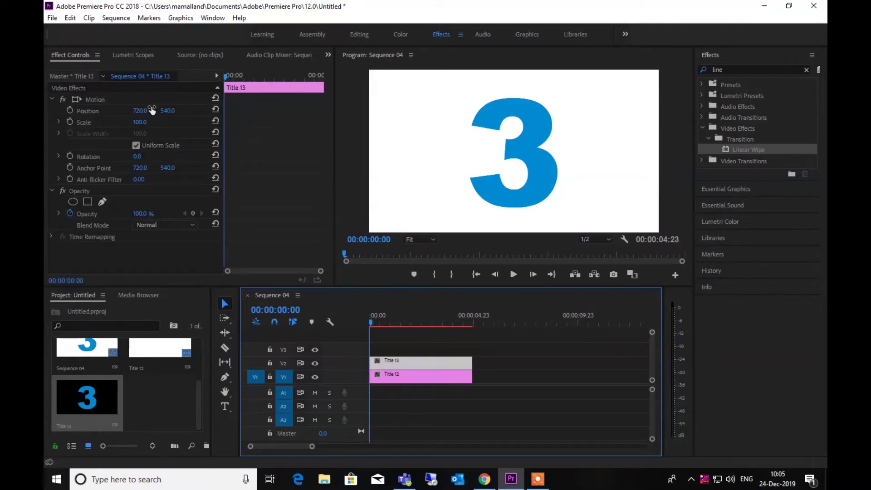
Keyframe Position so the 3 slides from X 1221 at 0:00 to centre at 1:00.
{"action": "left_click", "coordinate": [67, 110]}
{"action": "key", "text": "space"}
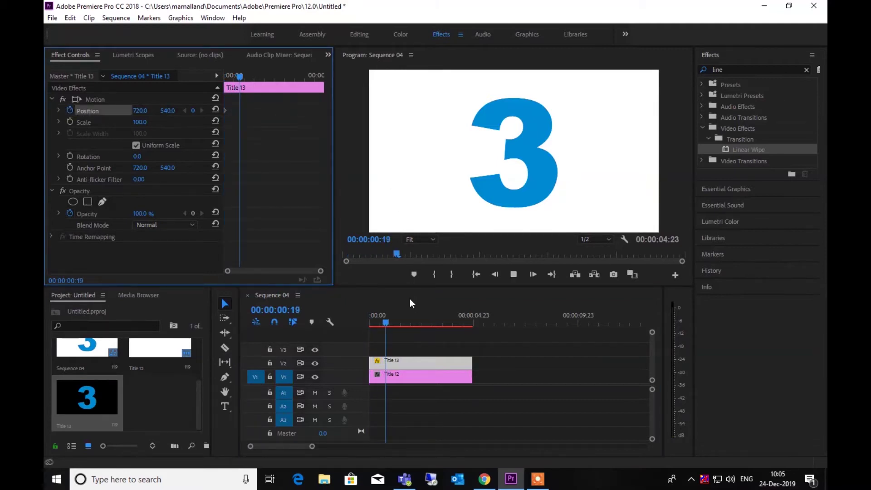
{"action": "key", "text": "space"}
{"action": "key", "text": "Left"}
{"action": "key", "text": "Left"}
{"action": "key", "text": "Left"}
{"action": "key", "text": "Left"}
{"action": "key", "text": "Left"}
{"action": "key", "text": "Left"}
{"action": "key", "text": "Left"}
{"action": "key", "text": "Left"}
{"action": "key", "text": "Left"}
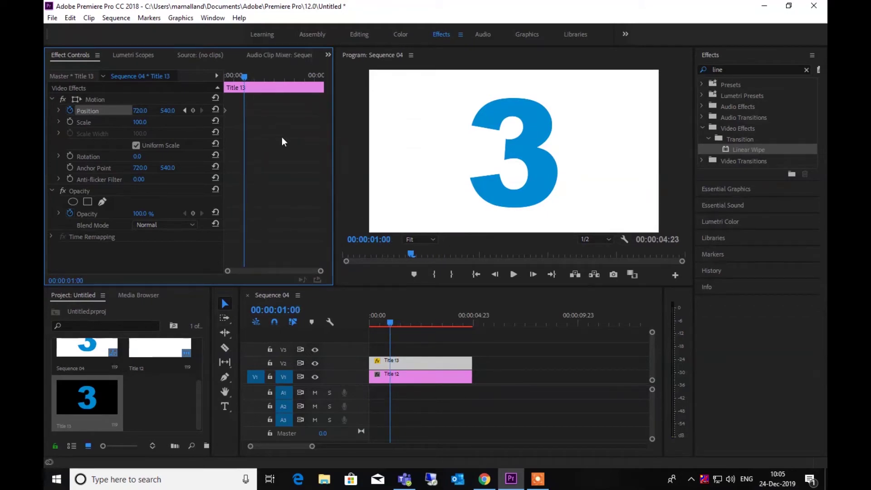
{"action": "left_click", "coordinate": [193, 110]}
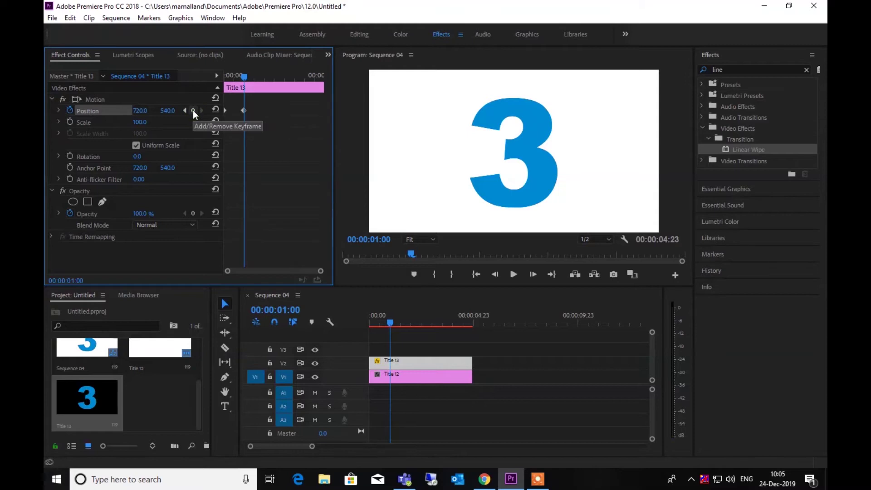
{"action": "left_click", "coordinate": [184, 110]}
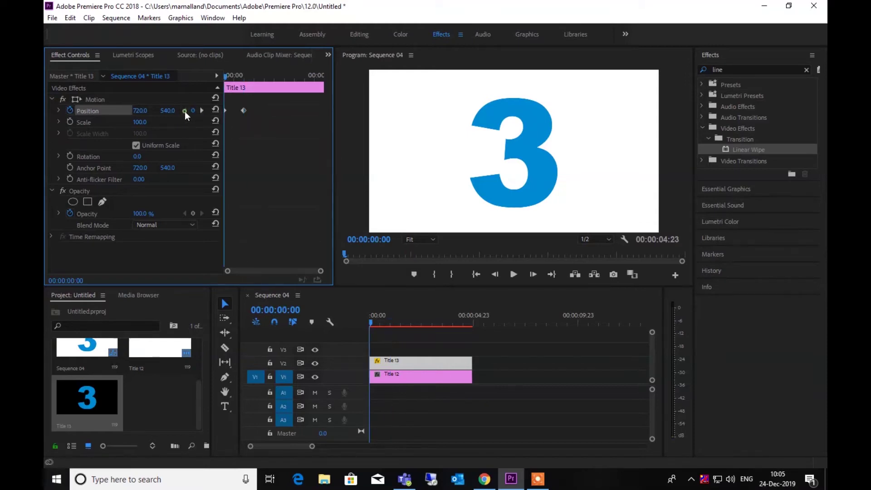
{"action": "left_click_drag", "start_coordinate": [139, 110], "coordinate": [366, 111]}
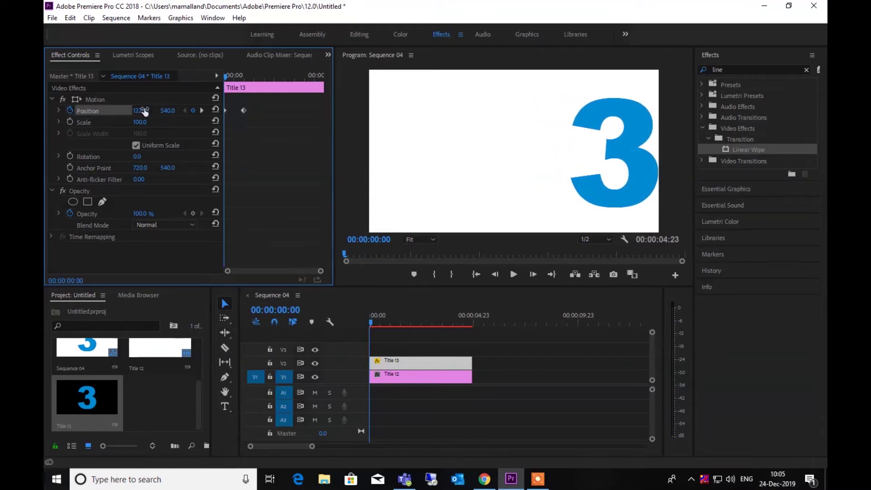
{"action": "key", "text": "space"}
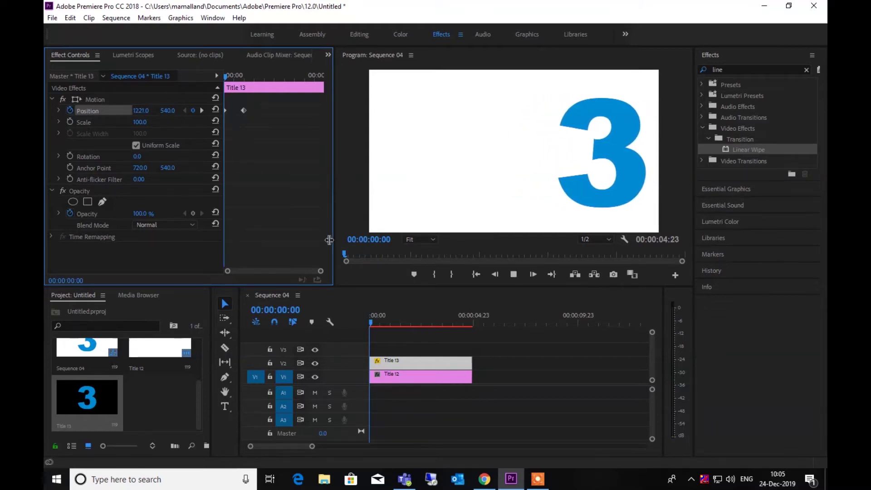
{"action": "key", "text": "space"}
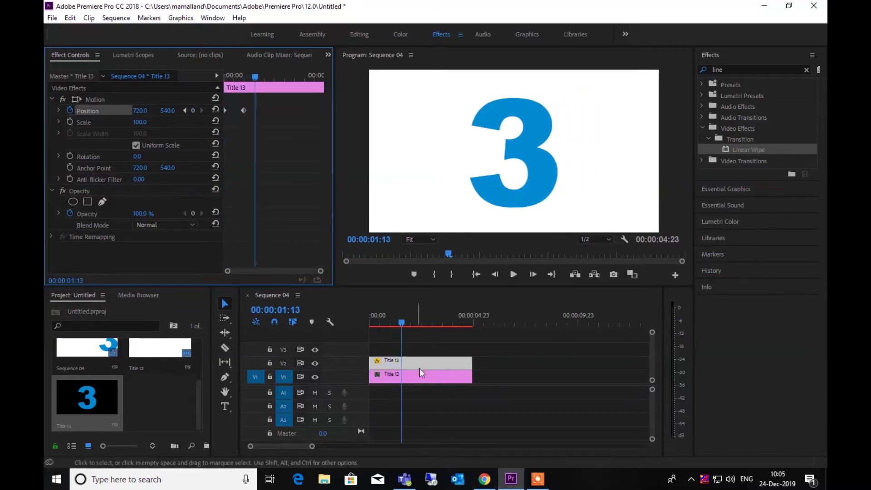
Alt-drag Title 13 from V2 onto V3 to create Title 13 Copy 01.
{"action": "left_click", "coordinate": [420, 361]}
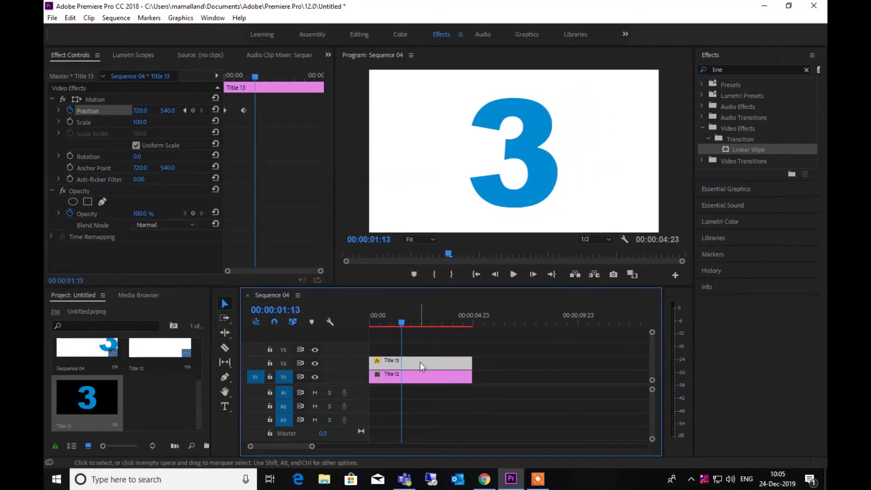
{"action": "left_click_drag", "start_coordinate": [420, 363], "coordinate": [423, 349]}
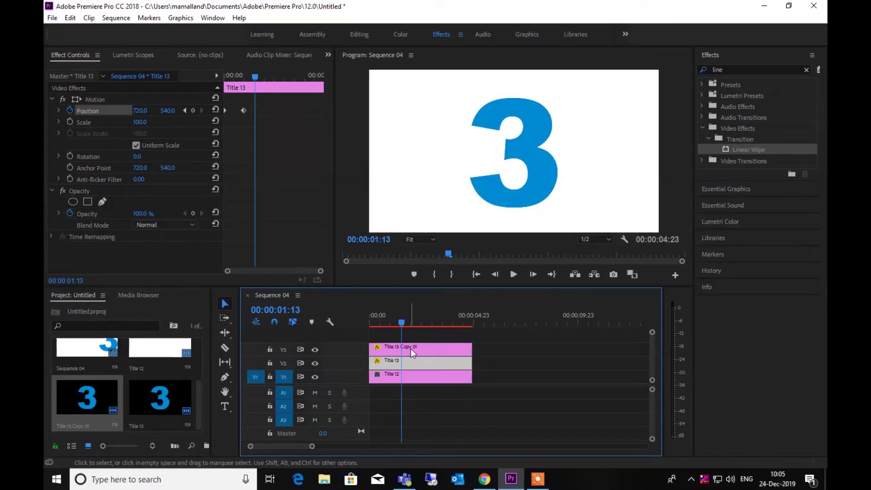
{"action": "left_click", "coordinate": [417, 352]}
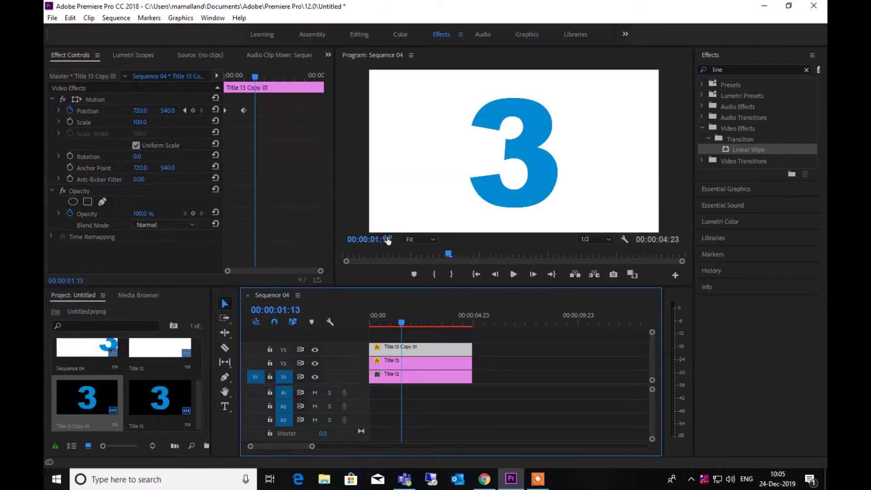
Move the copy's starting Position keyframe to the far left and preview it.
{"action": "left_click", "coordinate": [185, 110]}
{"action": "left_click", "coordinate": [185, 111]}
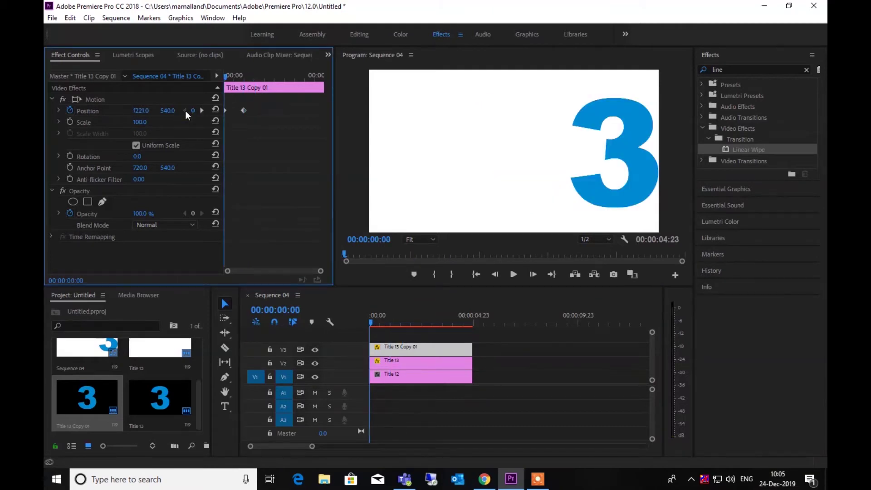
{"action": "mouse_move", "coordinate": [140, 111]}
{"action": "left_mouse_down"}
{"action": "mouse_move", "coordinate": [68, 110]}
{"action": "mouse_move", "coordinate": [145, 112]}
{"action": "left_mouse_up"}
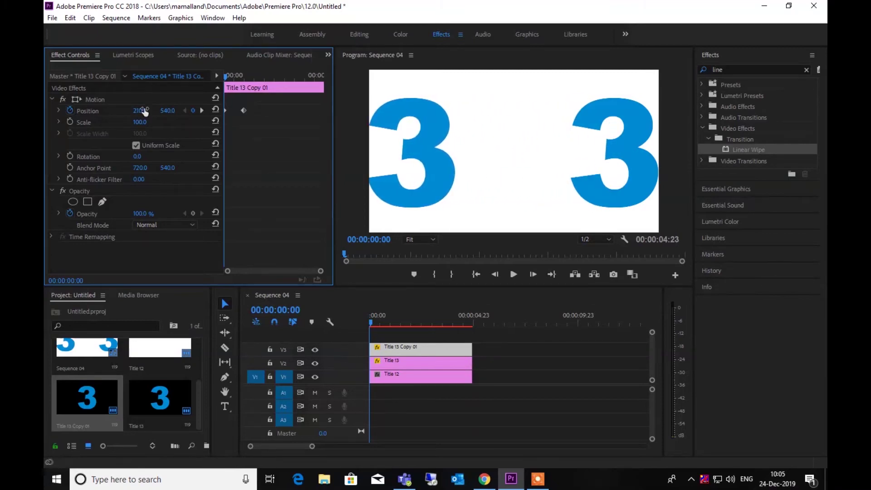
{"action": "key", "text": "space"}
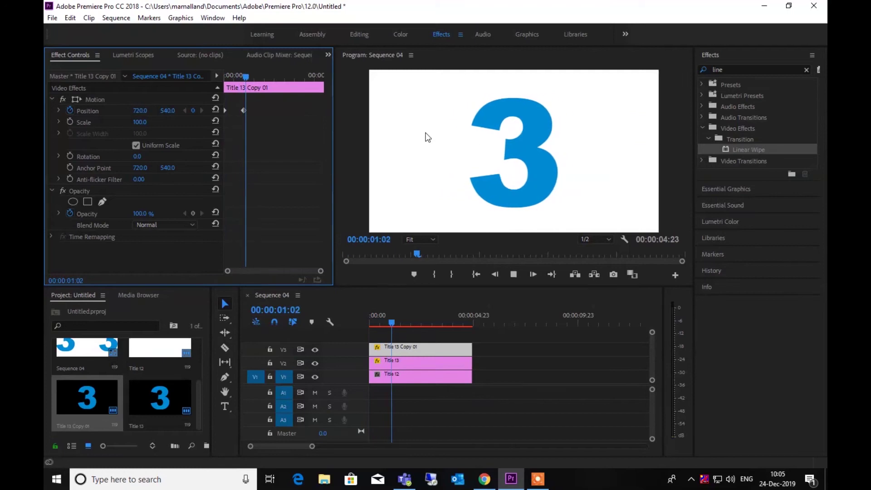
{"action": "key", "text": "space"}
Play the sequence from the start to check both 3s meeting at centre.
{"action": "left_click", "coordinate": [402, 321]}
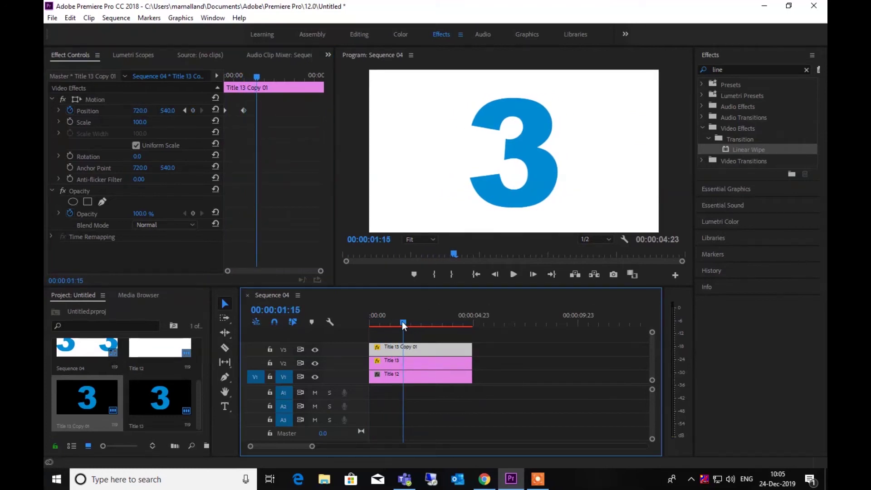
{"action": "key", "text": "Home"}
{"action": "key", "text": "space"}
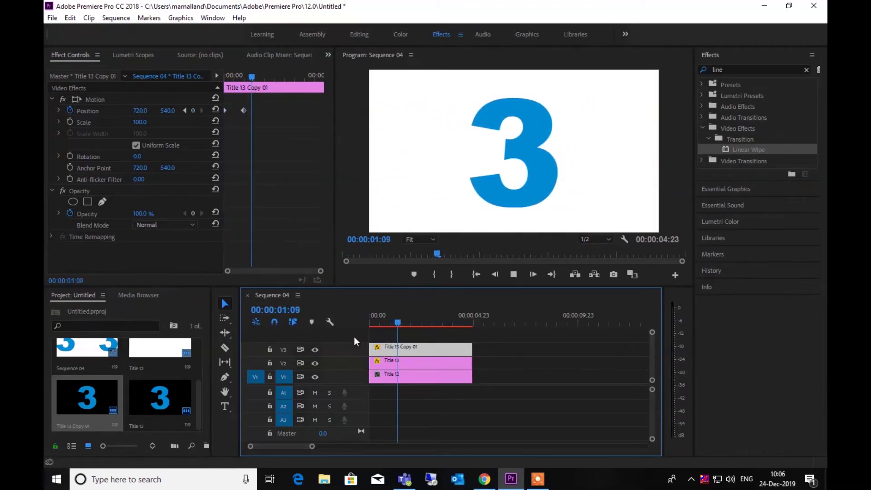
{"action": "left_click", "coordinate": [417, 362]}
Nest Title 13 into a sequence named 3left.
{"action": "right_click", "coordinate": [417, 362]}
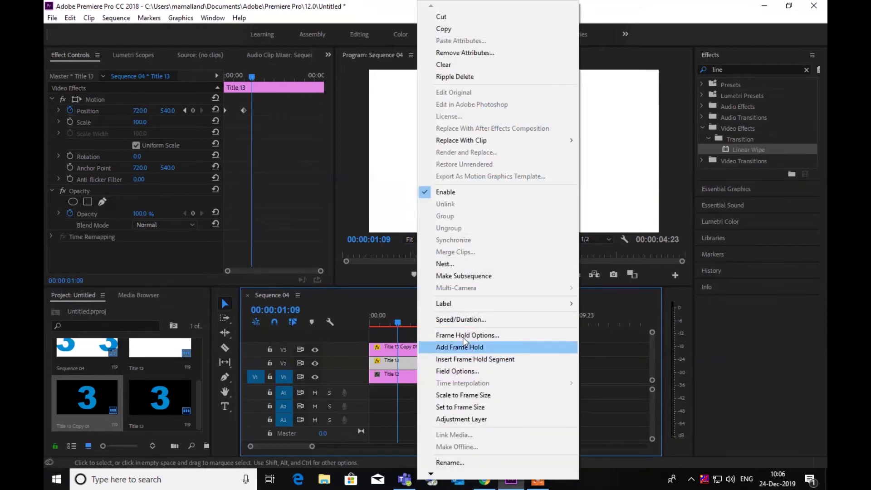
{"action": "left_click", "coordinate": [453, 265]}
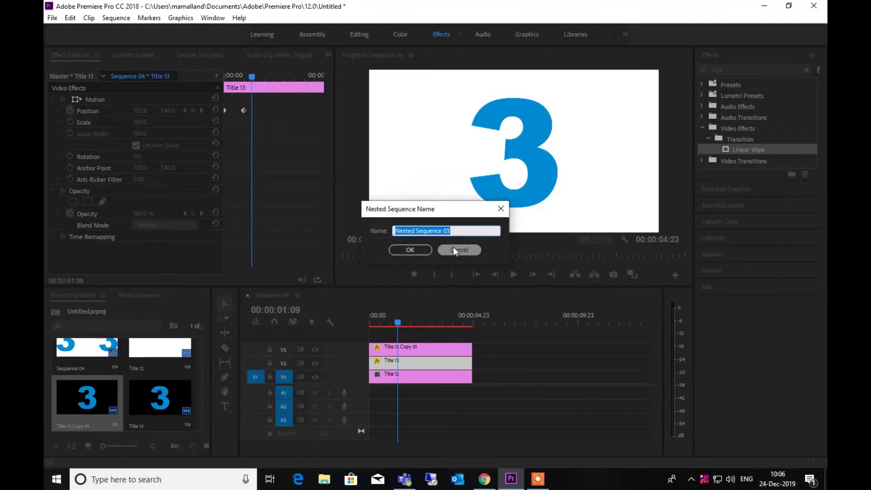
{"action": "type", "text": "3left"}
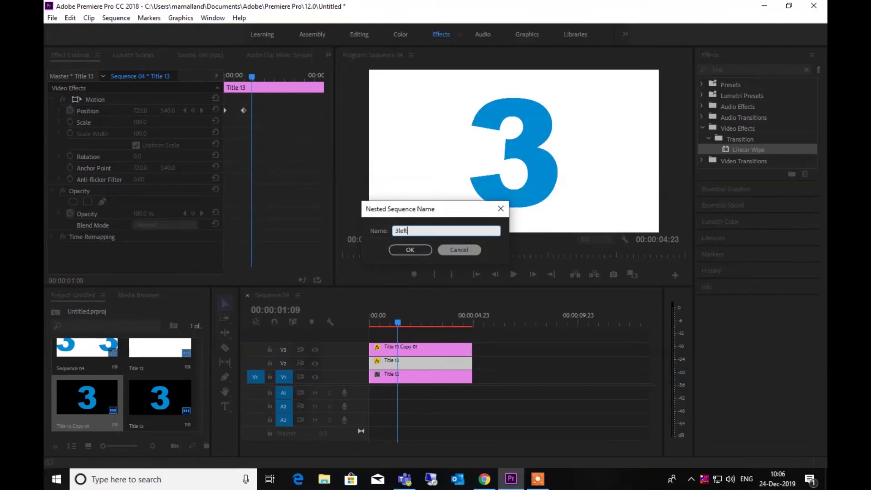
{"action": "left_click", "coordinate": [394, 248]}
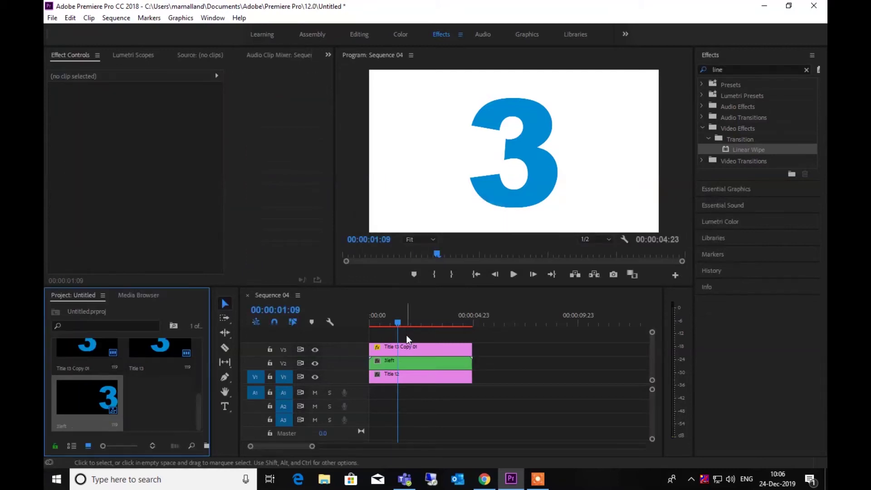
Nest Title 13 Copy 01 into a sequence named 3right.
{"action": "right_click", "coordinate": [411, 347]}
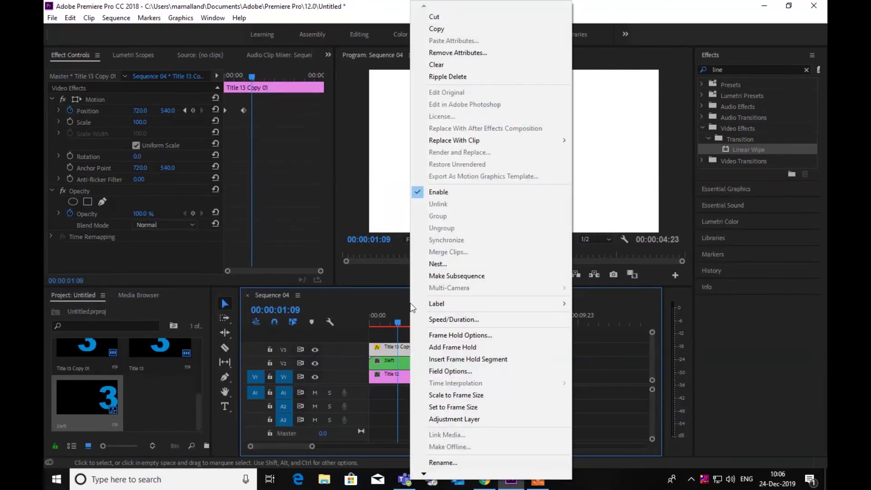
{"action": "left_click", "coordinate": [431, 264]}
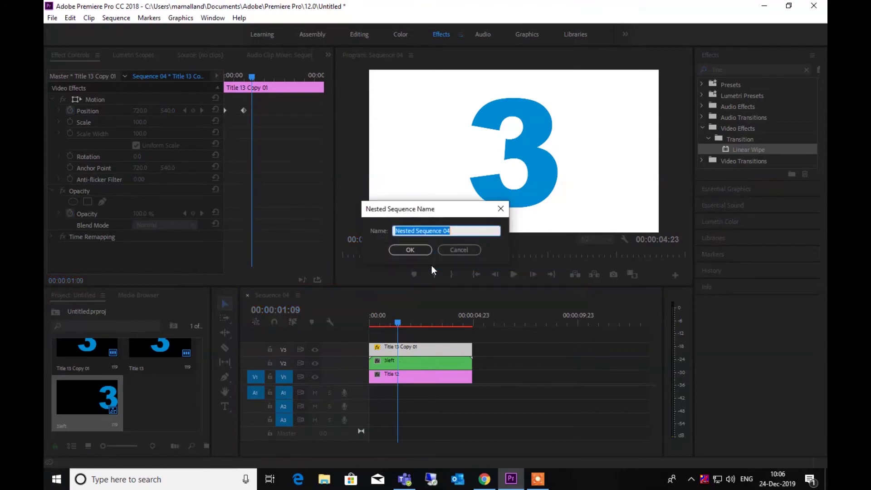
{"action": "type", "text": "3right"}
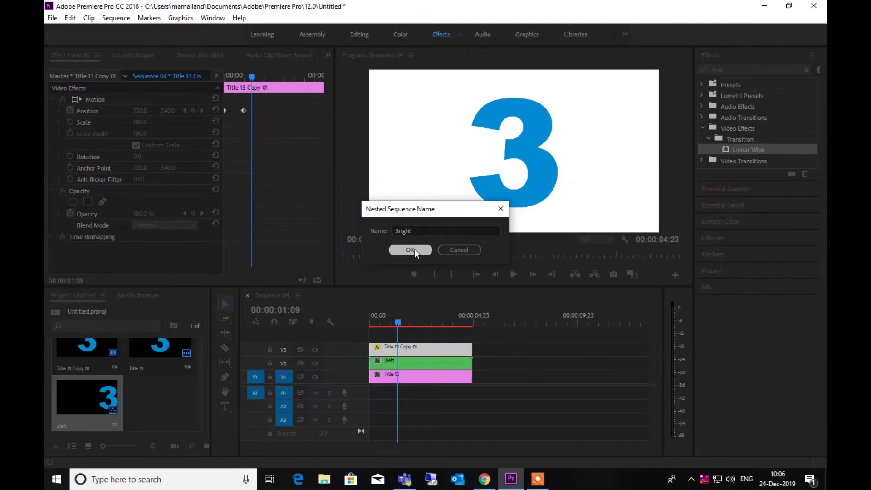
{"action": "left_click", "coordinate": [413, 249]}
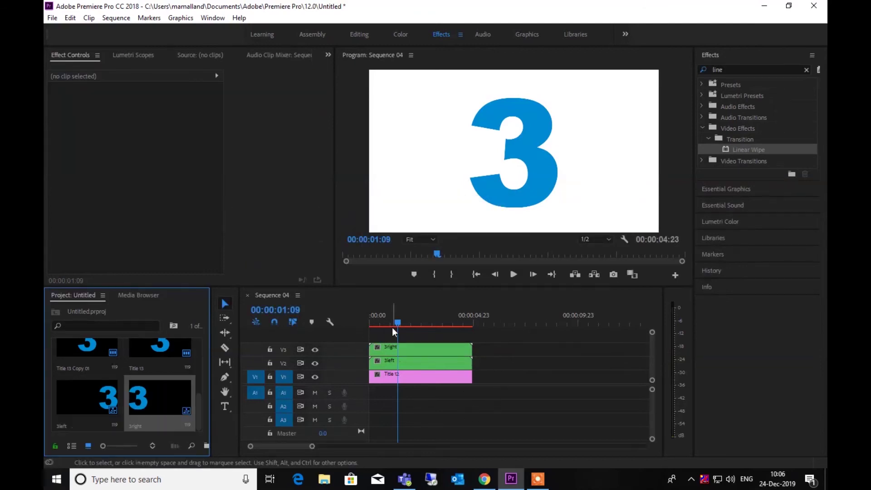
{"action": "left_click_drag", "start_coordinate": [393, 321], "coordinate": [366, 320]}
Apply the Linear Wipe effect to the 3left clip.
{"action": "key", "text": "space"}
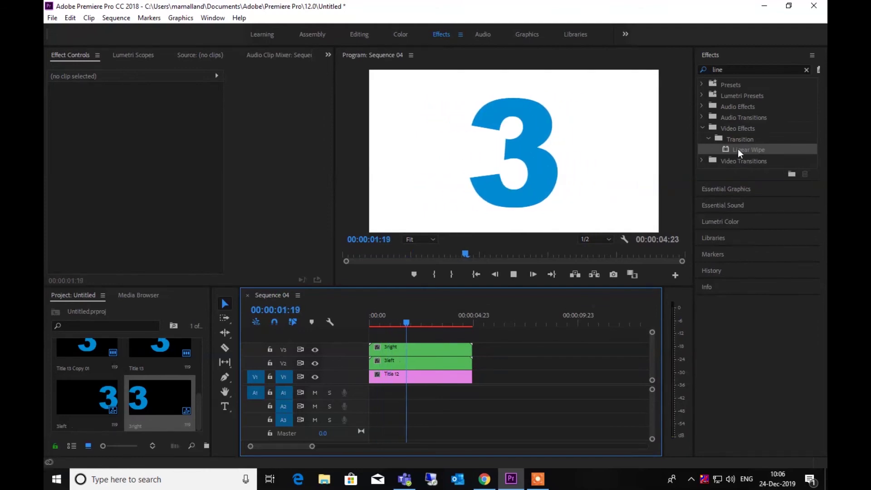
{"action": "left_click_drag", "start_coordinate": [737, 149], "coordinate": [399, 363]}
{"action": "mouse_move", "coordinate": [401, 325]}
{"action": "left_mouse_down"}
{"action": "mouse_move", "coordinate": [369, 323]}
{"action": "mouse_move", "coordinate": [387, 325]}
{"action": "left_mouse_up"}
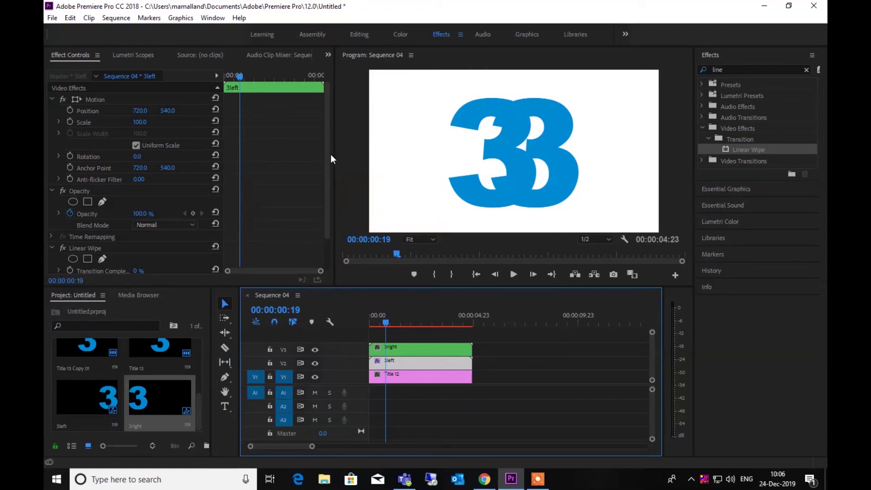
{"action": "left_click_drag", "start_coordinate": [329, 155], "coordinate": [328, 187]}
Set the wipe to 50% completion at -60° and copy the Linear Wipe effect.
{"action": "left_click", "coordinate": [136, 233]}
{"action": "type", "text": "50"}
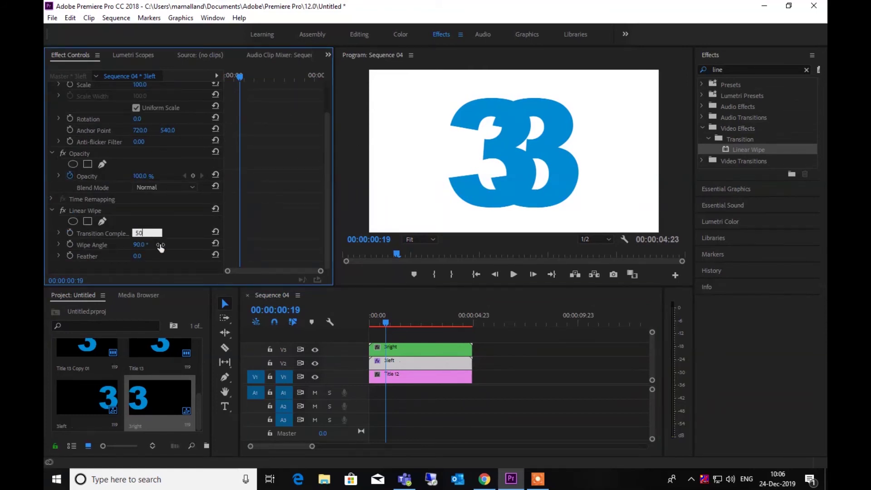
{"action": "left_click", "coordinate": [178, 230]}
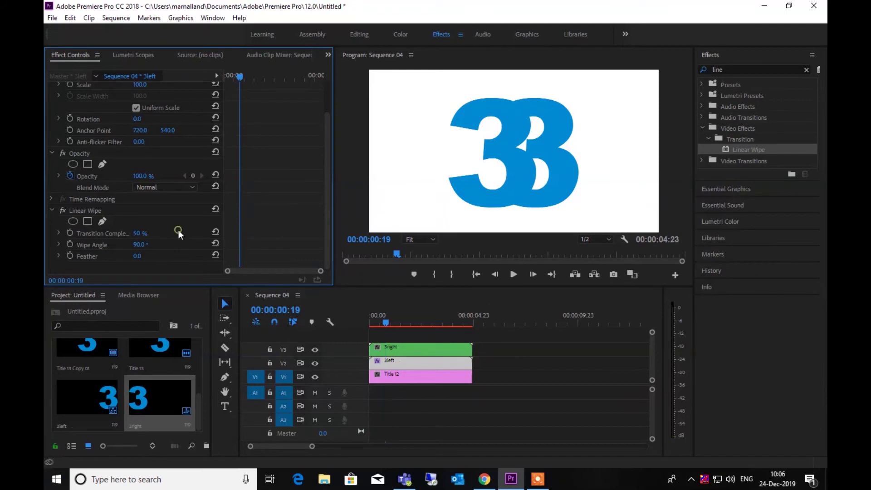
{"action": "left_click", "coordinate": [140, 245]}
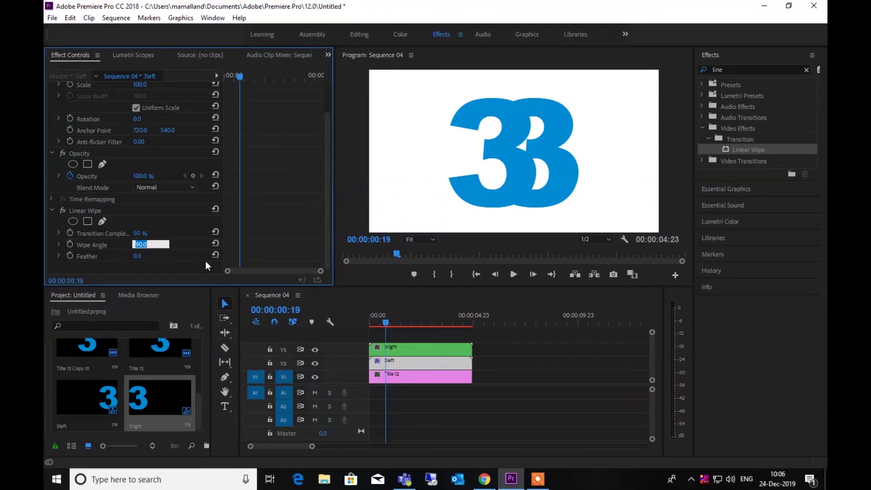
{"action": "type", "text": "-60"}
{"action": "left_click", "coordinate": [195, 244]}
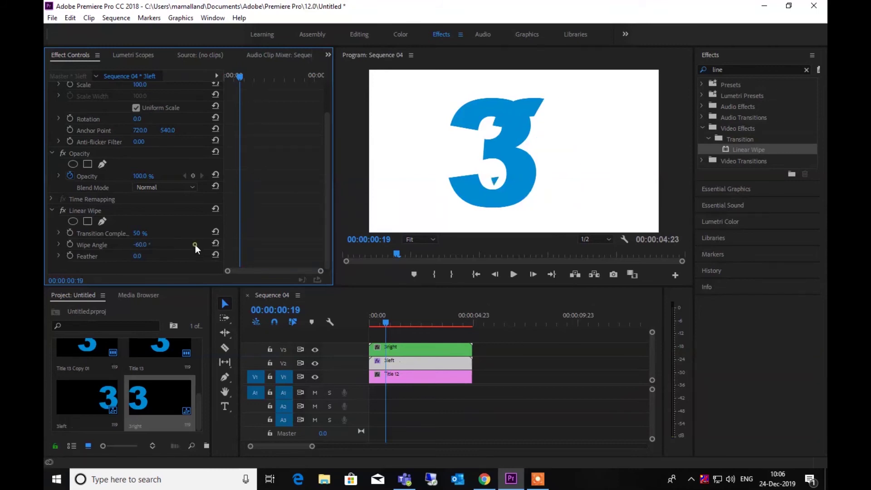
{"action": "right_click", "coordinate": [72, 210]}
{"action": "left_click", "coordinate": [102, 272]}
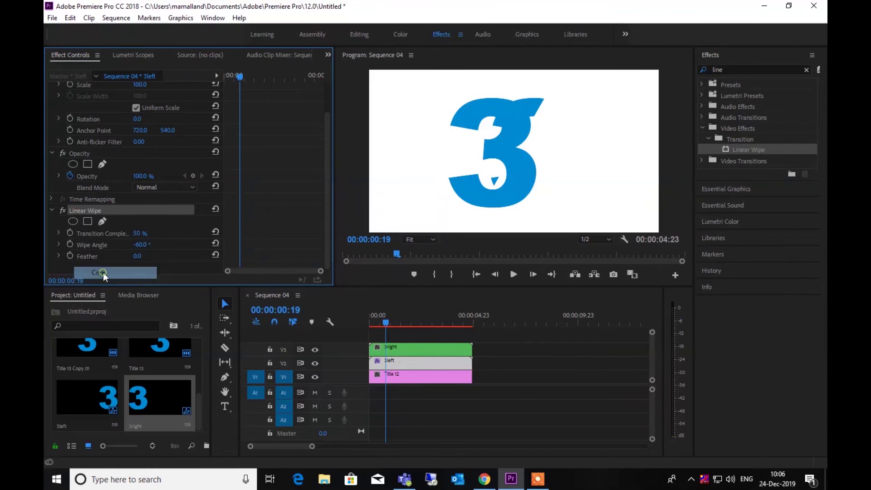
Paste the Linear Wipe onto 3right and change its angle to 120°.
{"action": "left_click", "coordinate": [404, 350]}
{"action": "right_click", "coordinate": [132, 255]}
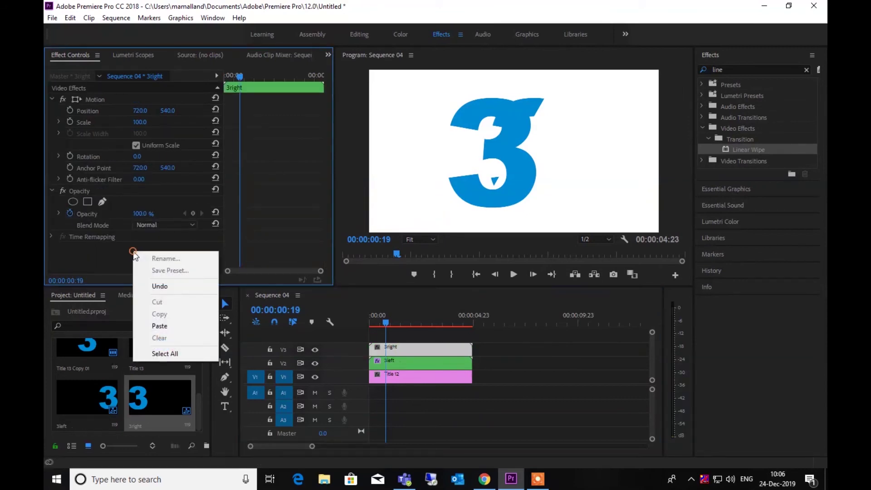
{"action": "key", "text": "ctrl+v"}
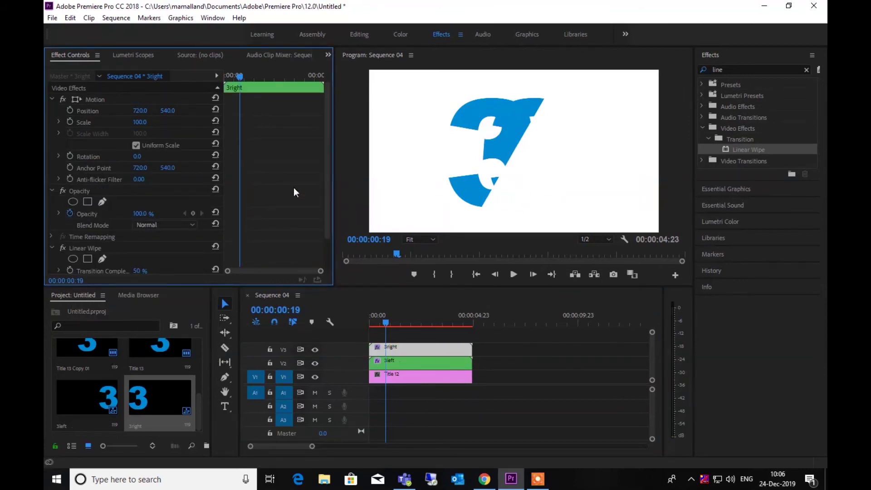
{"action": "left_click_drag", "start_coordinate": [327, 190], "coordinate": [325, 241]}
{"action": "type", "text": "120"}
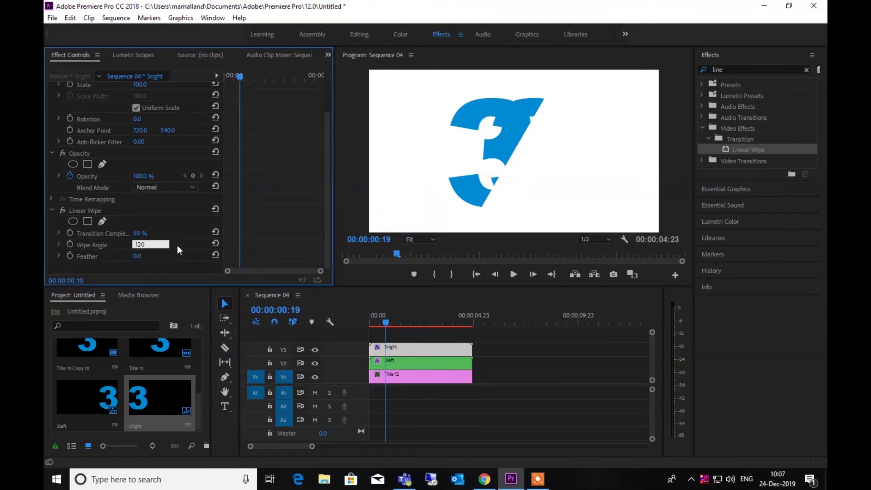
{"action": "left_click", "coordinate": [180, 245]}
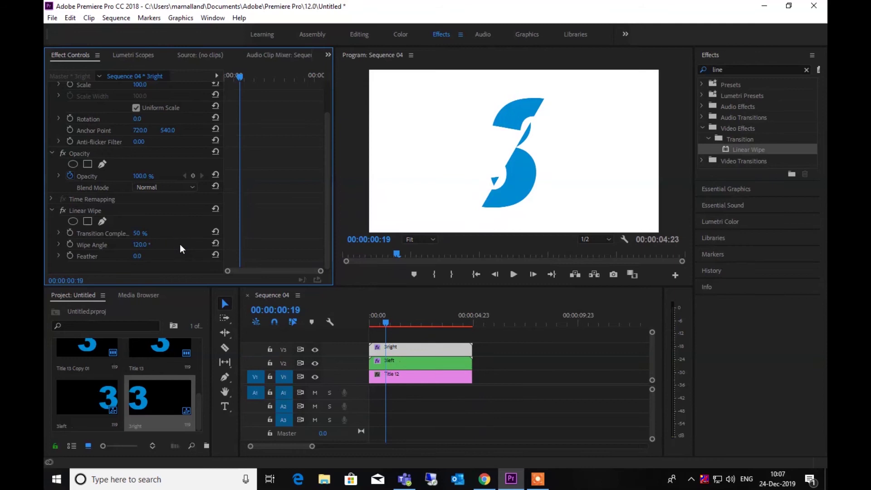
Preview from the start to see both diagonal halves form a complete 3.
{"action": "left_click_drag", "start_coordinate": [387, 321], "coordinate": [325, 326]}
{"action": "key", "text": "space"}
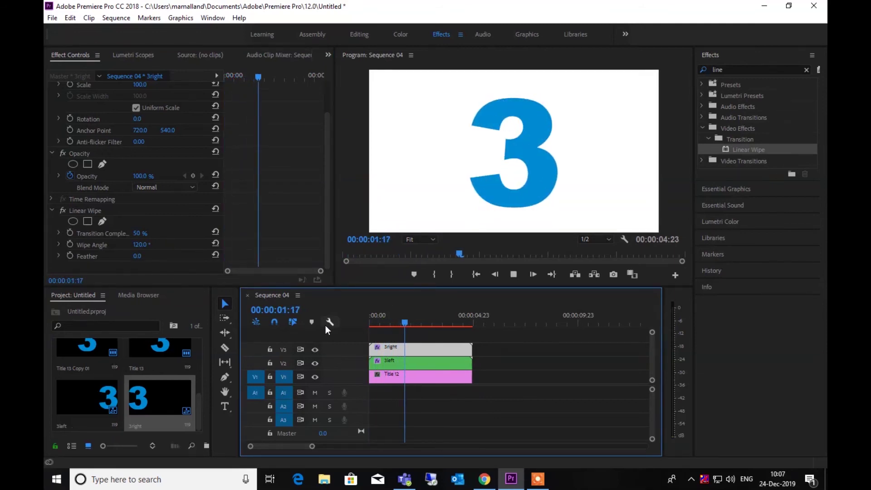
{"action": "key", "text": "space"}
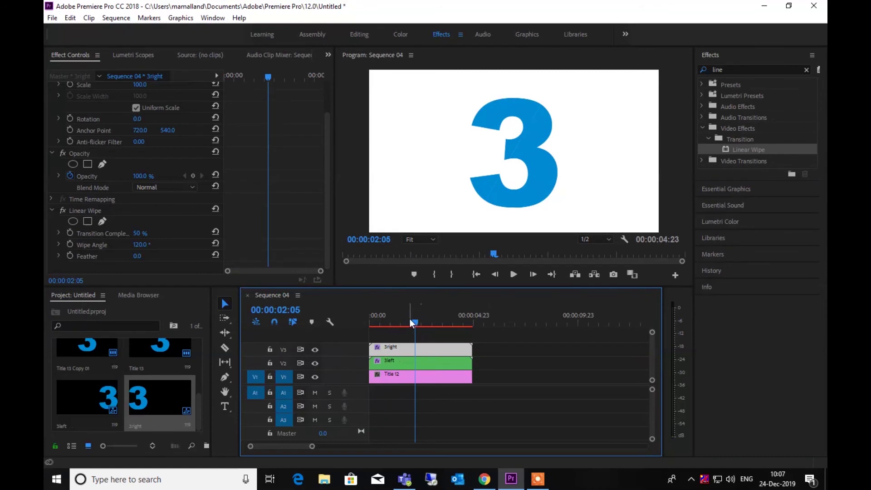
{"action": "left_click_drag", "start_coordinate": [410, 318], "coordinate": [345, 320]}
{"action": "key", "text": "space"}
{"action": "key", "text": "space"}
{"action": "left_click_drag", "start_coordinate": [483, 367], "coordinate": [458, 351]}
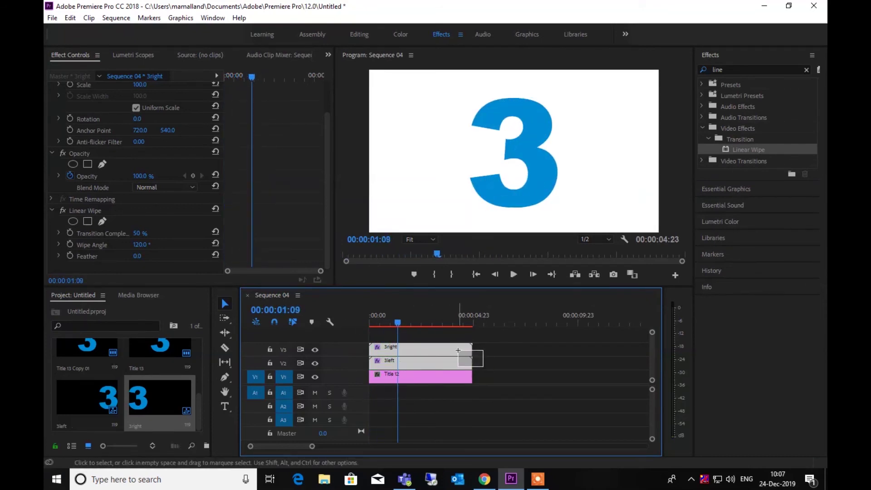
Nest 3left and 3right together into Nested Sequence 05.
{"action": "right_click", "coordinate": [456, 349]}
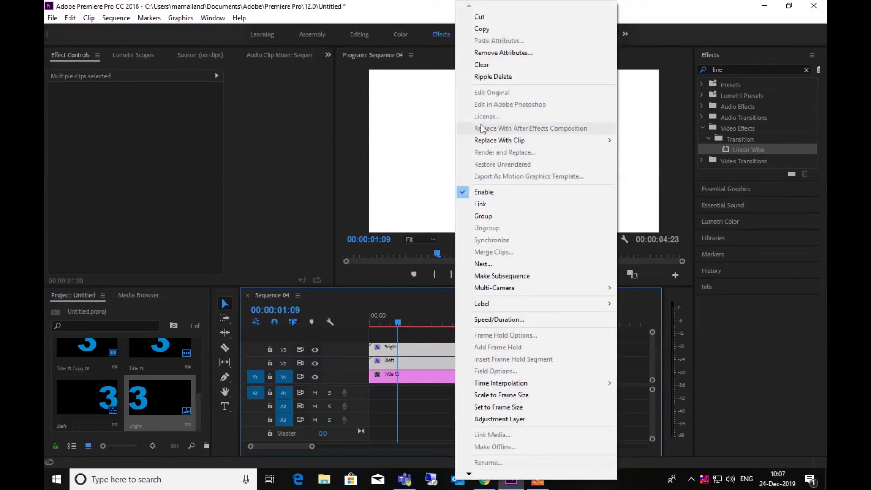
{"action": "left_click", "coordinate": [481, 268]}
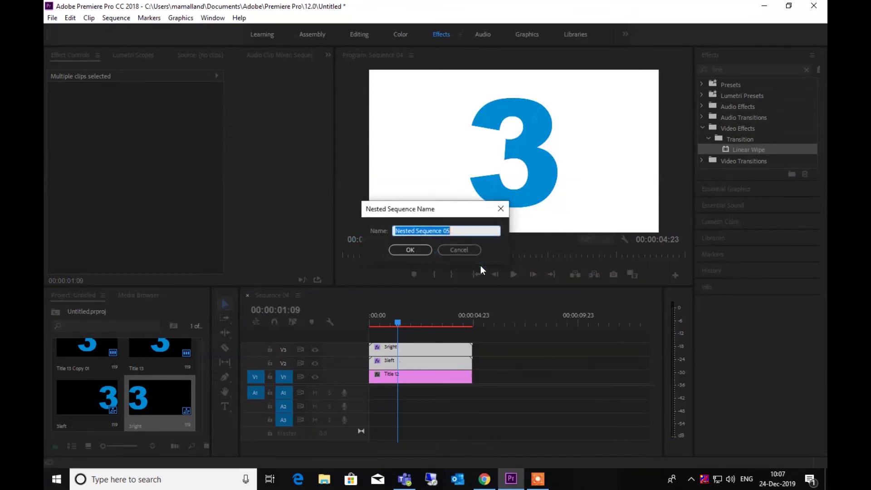
{"action": "left_click", "coordinate": [418, 248]}
Trim the nested clip to about one second and preview it.
{"action": "left_click_drag", "start_coordinate": [469, 364], "coordinate": [408, 359]}
{"action": "left_click_drag", "start_coordinate": [395, 317], "coordinate": [369, 323]}
{"action": "key", "text": "space"}
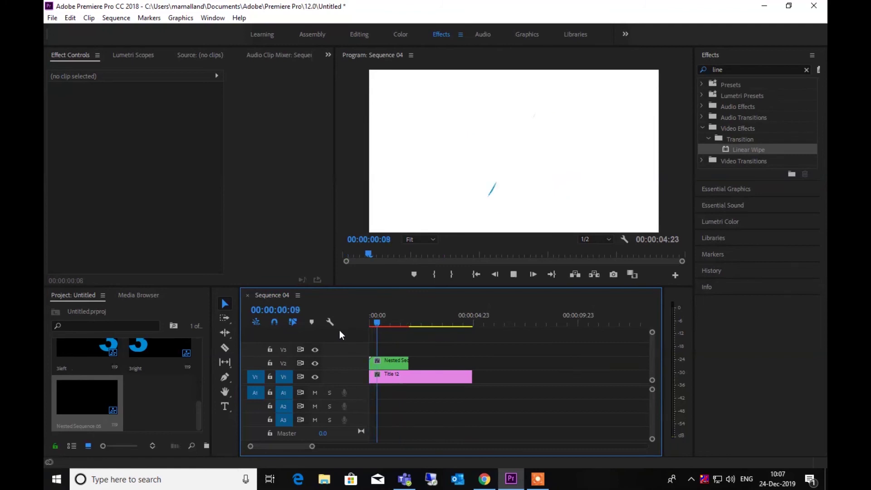
{"action": "key", "text": "space"}
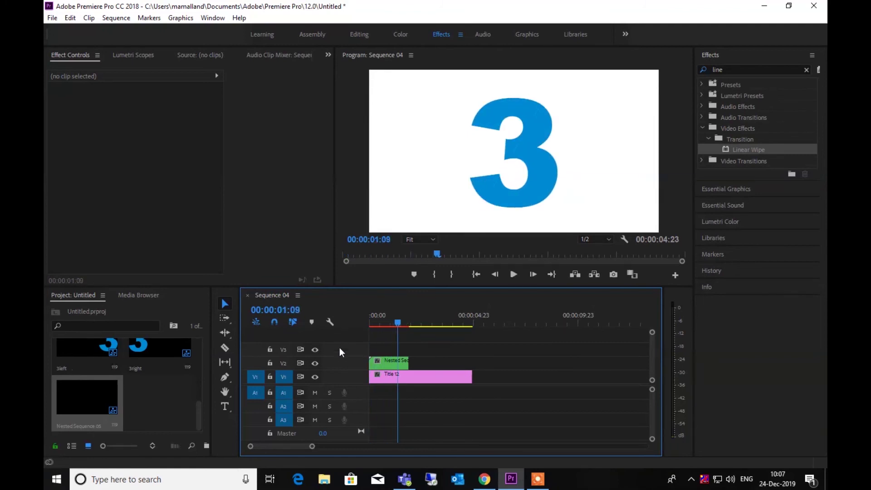
Trim the end of the nested 3 clip slightly shorter and play it from the start.
{"action": "left_click_drag", "start_coordinate": [408, 363], "coordinate": [396, 363]}
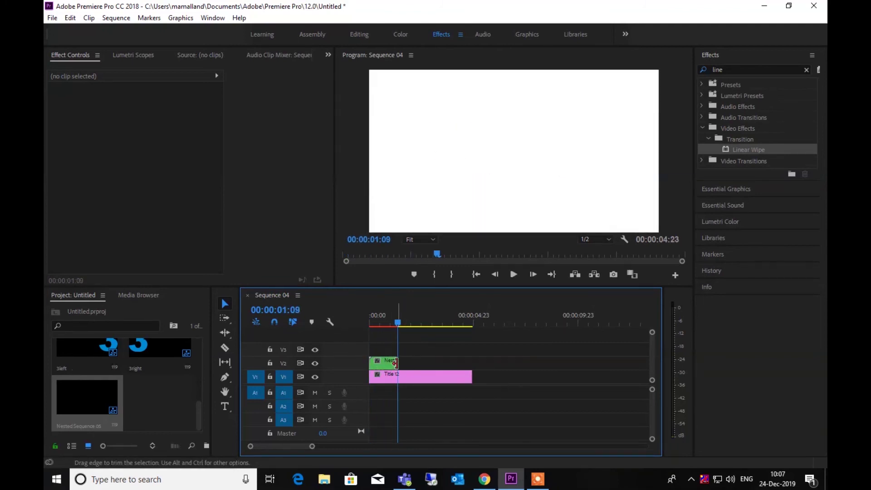
{"action": "left_click_drag", "start_coordinate": [396, 323], "coordinate": [336, 312]}
{"action": "key", "text": "space"}
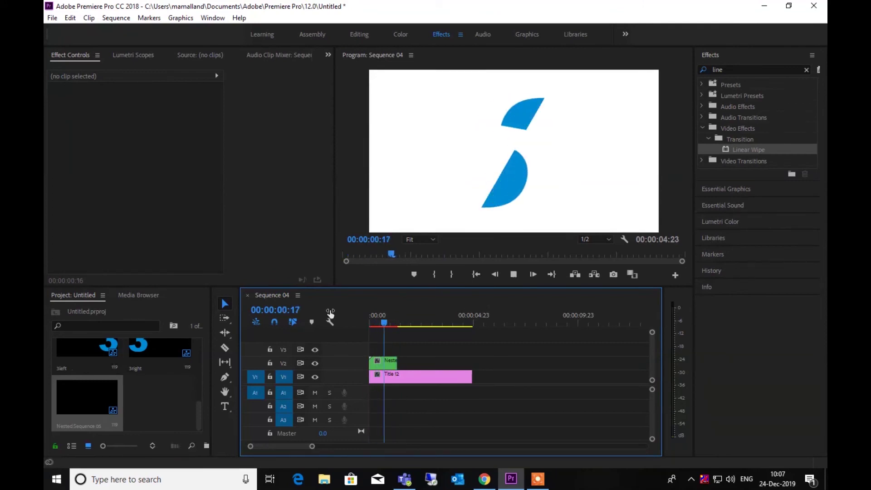
{"action": "key", "text": "space"}
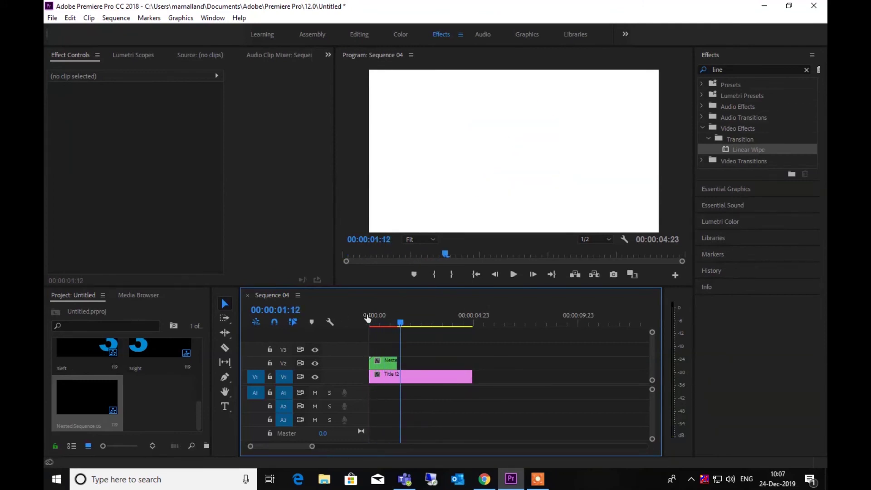
{"action": "left_click_drag", "start_coordinate": [402, 321], "coordinate": [370, 323]}
{"action": "key", "text": "space"}
{"action": "key", "text": "space"}
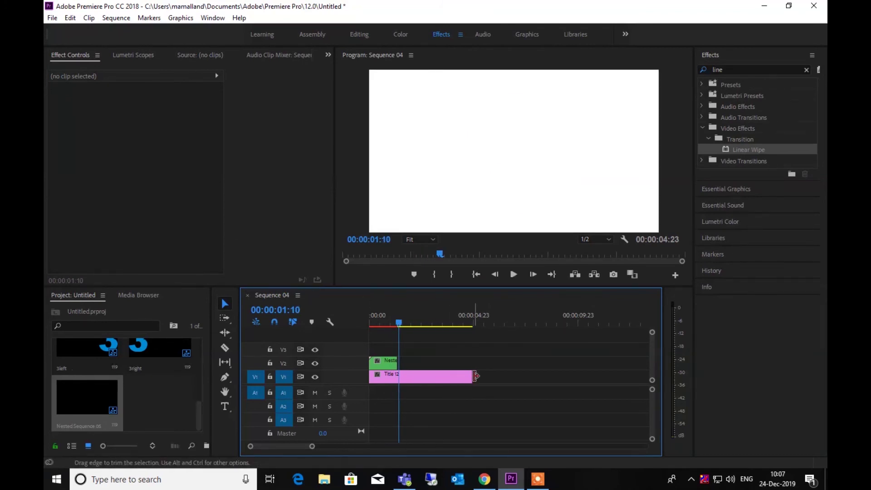
Shorten the Title 12 white background to end with the nested clip, then scrub the 3 animation.
{"action": "left_click_drag", "start_coordinate": [470, 375], "coordinate": [398, 372]}
{"action": "left_click", "coordinate": [410, 323]}
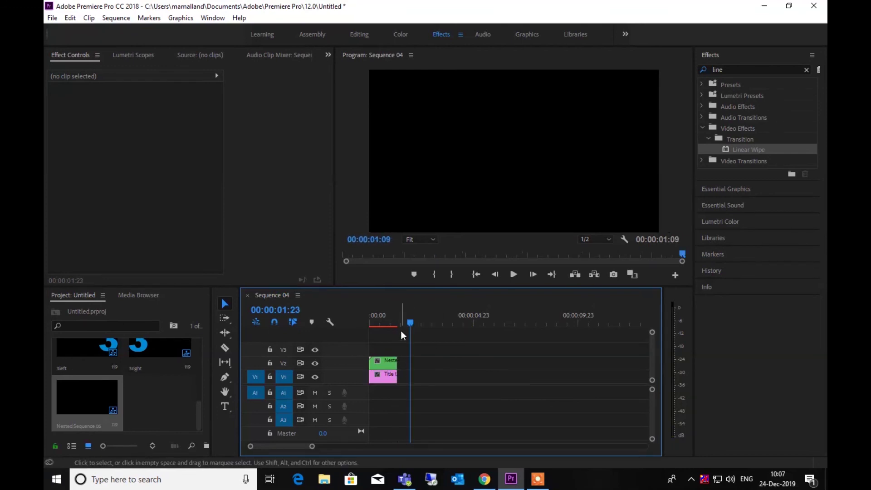
{"action": "left_click_drag", "start_coordinate": [410, 323], "coordinate": [323, 313]}
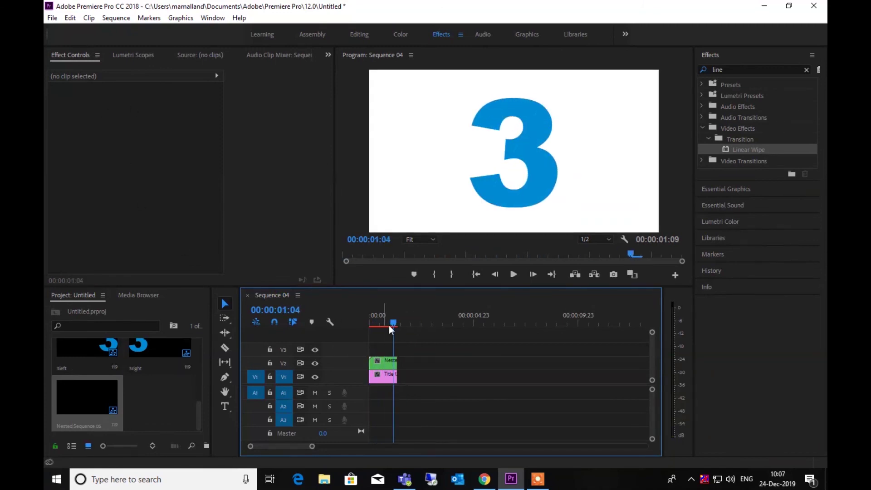
{"action": "mouse_move", "coordinate": [393, 323]}
{"action": "left_mouse_down"}
{"action": "mouse_move", "coordinate": [341, 326]}
{"action": "mouse_move", "coordinate": [398, 324]}
{"action": "left_mouse_up"}
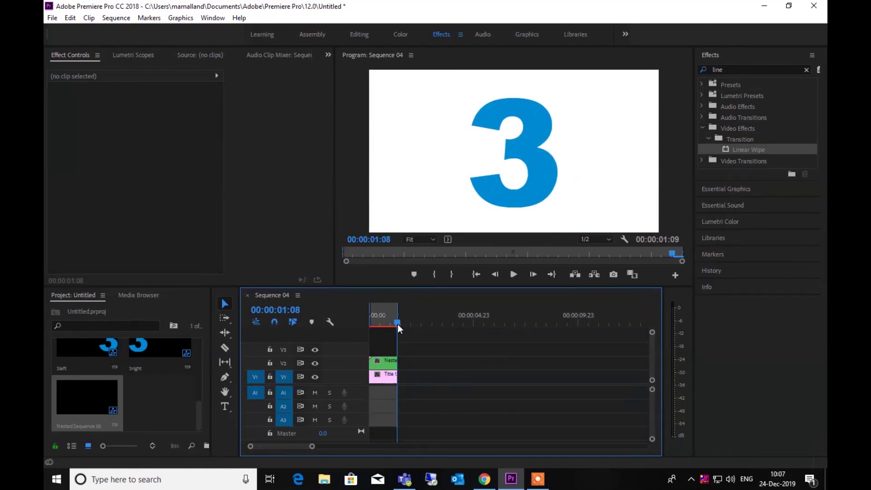
Render the sequence with Sequence > Render In to Out for smooth playback.
{"action": "left_click", "coordinate": [53, 17]}
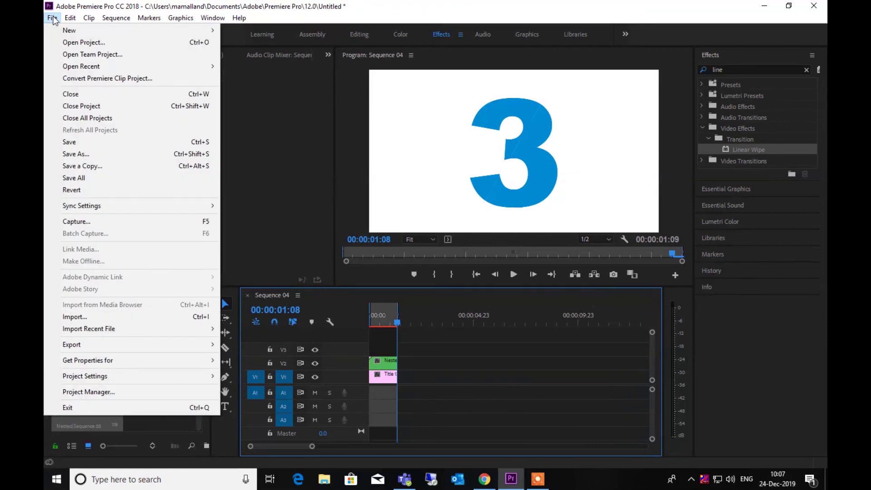
{"action": "left_click", "coordinate": [105, 19]}
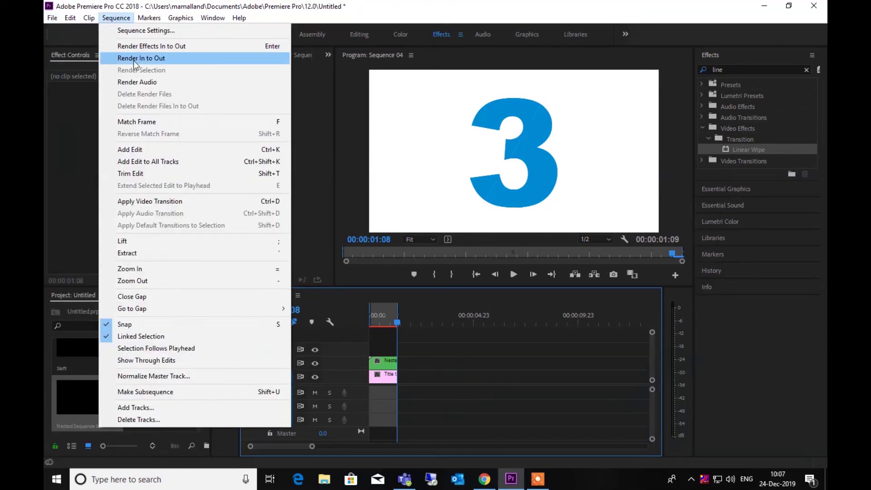
{"action": "left_click", "coordinate": [134, 59]}
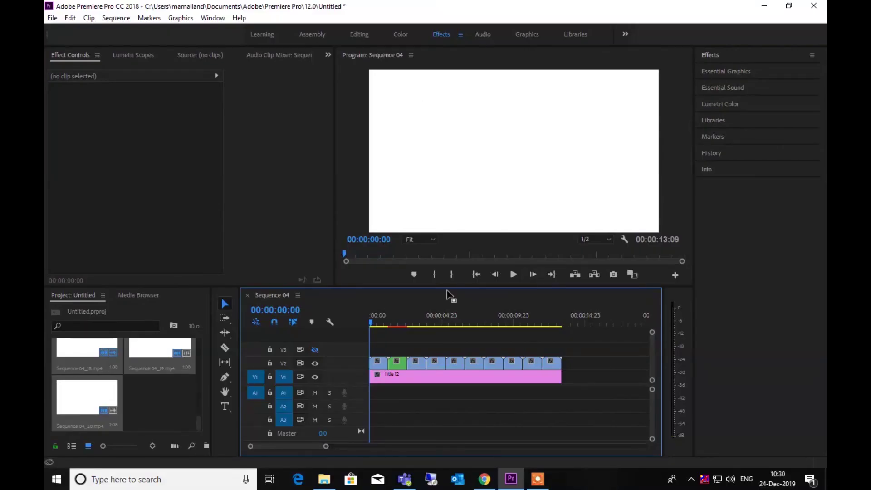
Play the finished countdown sequence through from 3 to 9.
{"action": "key", "text": "space"}
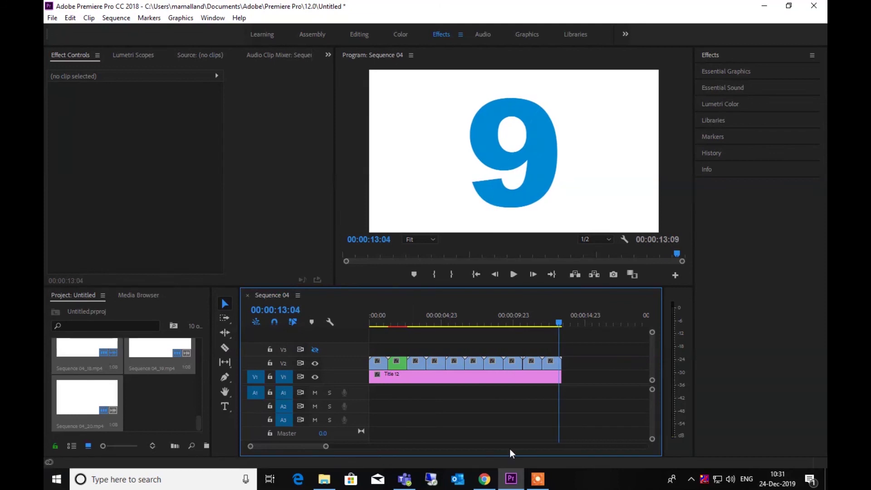
Bring up the exported countdown video in the media player.
{"action": "left_click", "coordinate": [538, 479]}
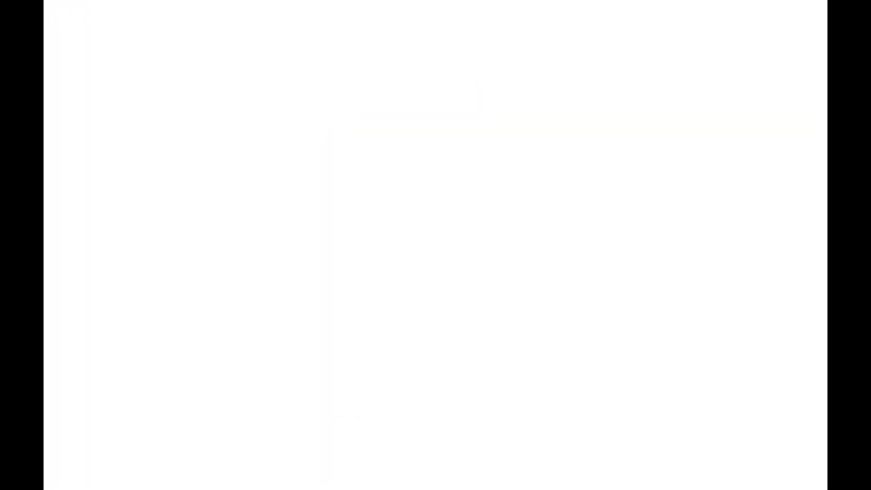